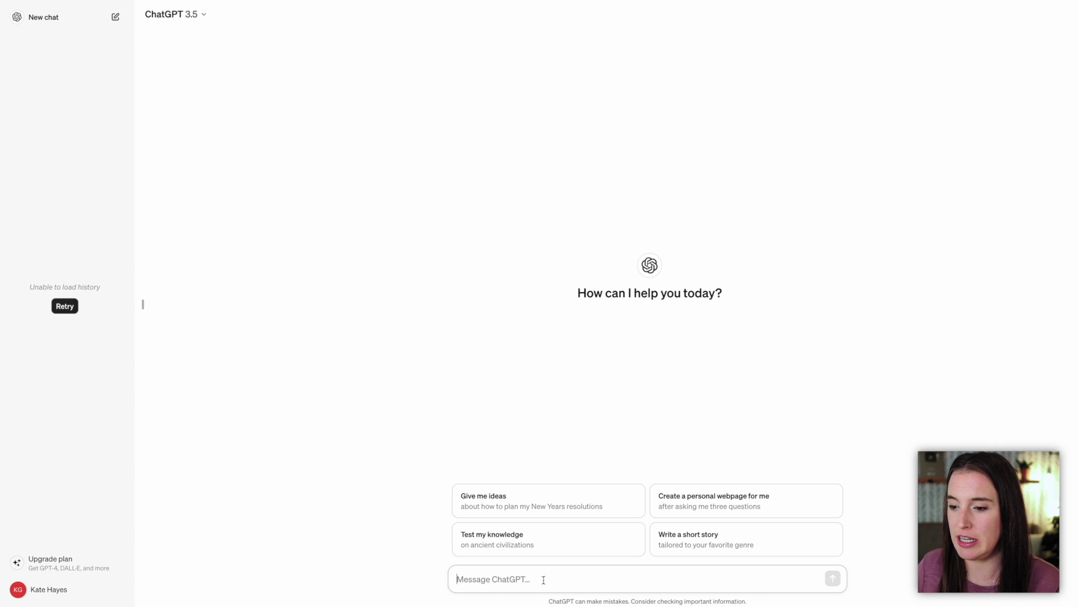
Step: Ask ChatGPT to 'Generate 30 tips for elementary school teachers' and copy the returned list
type("Generate ")
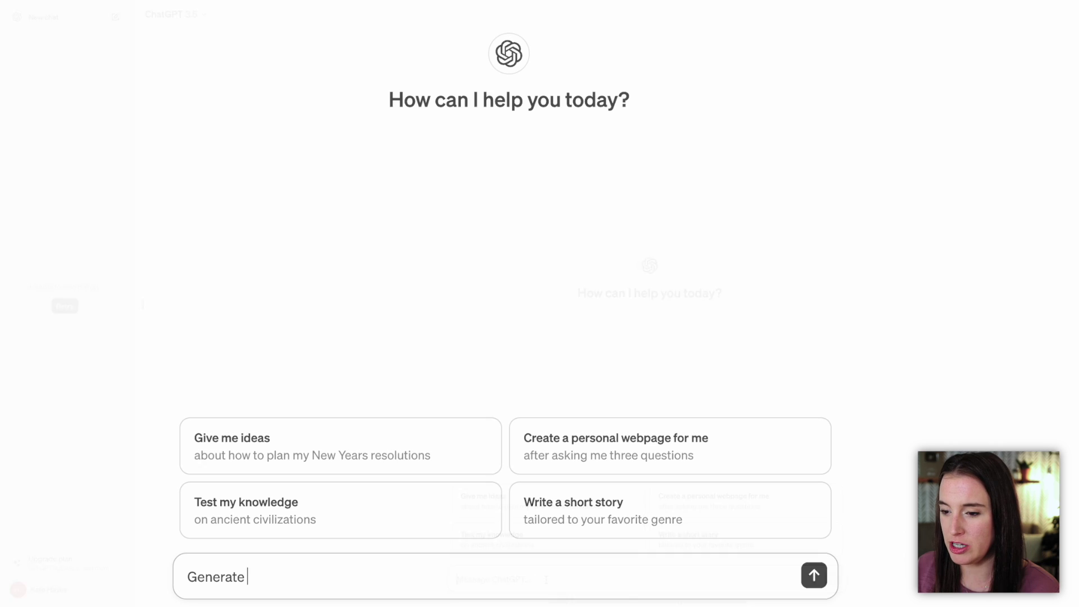
type("30 tips for elementary school teachers")
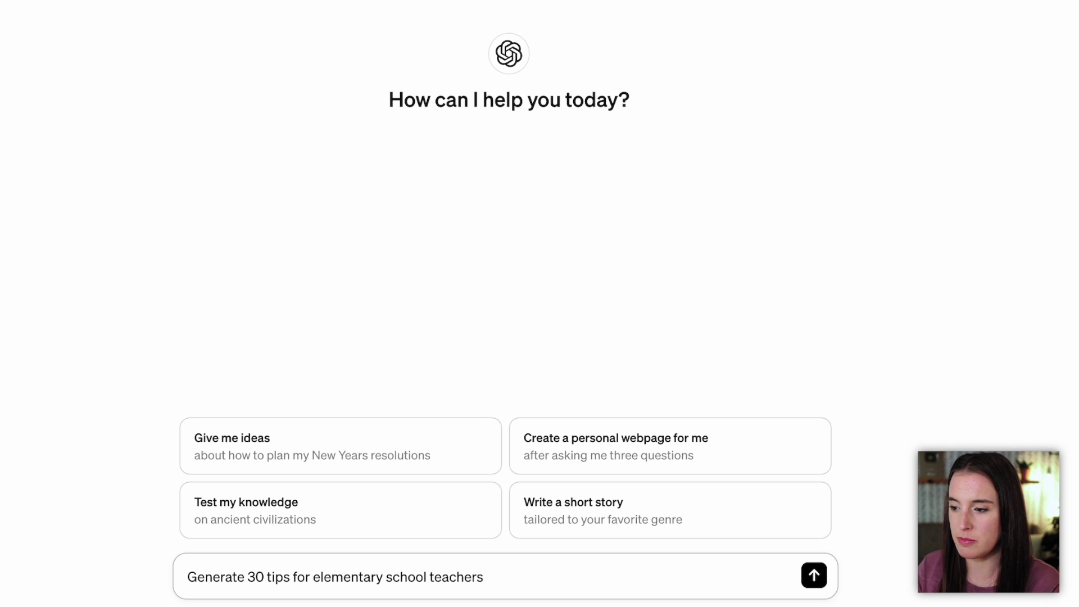
key("Return")
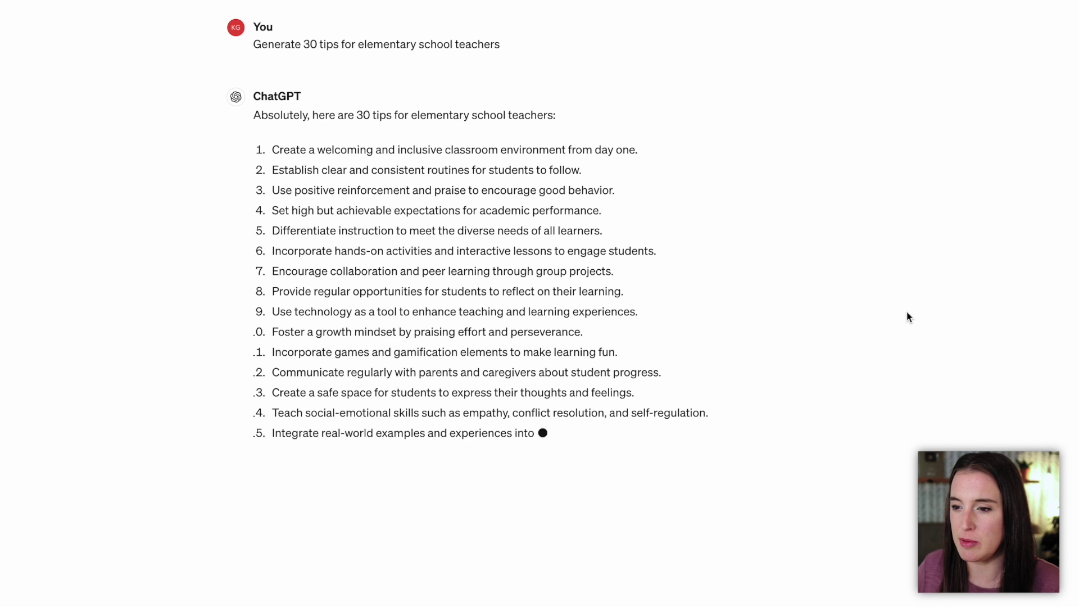
scroll(495, 512, "up", 3)
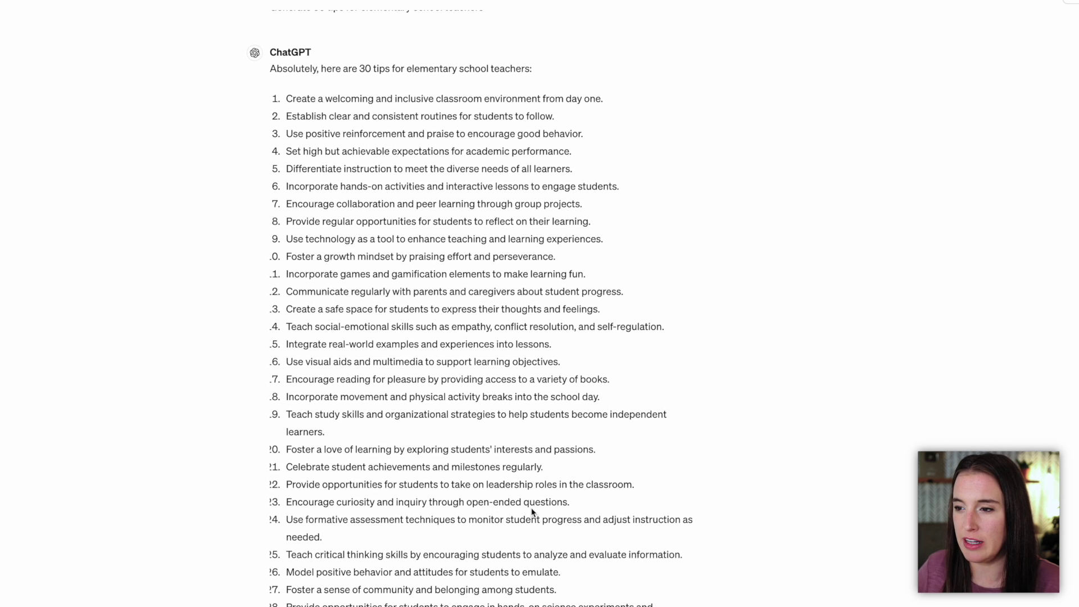
scroll(532, 512, "down", 3)
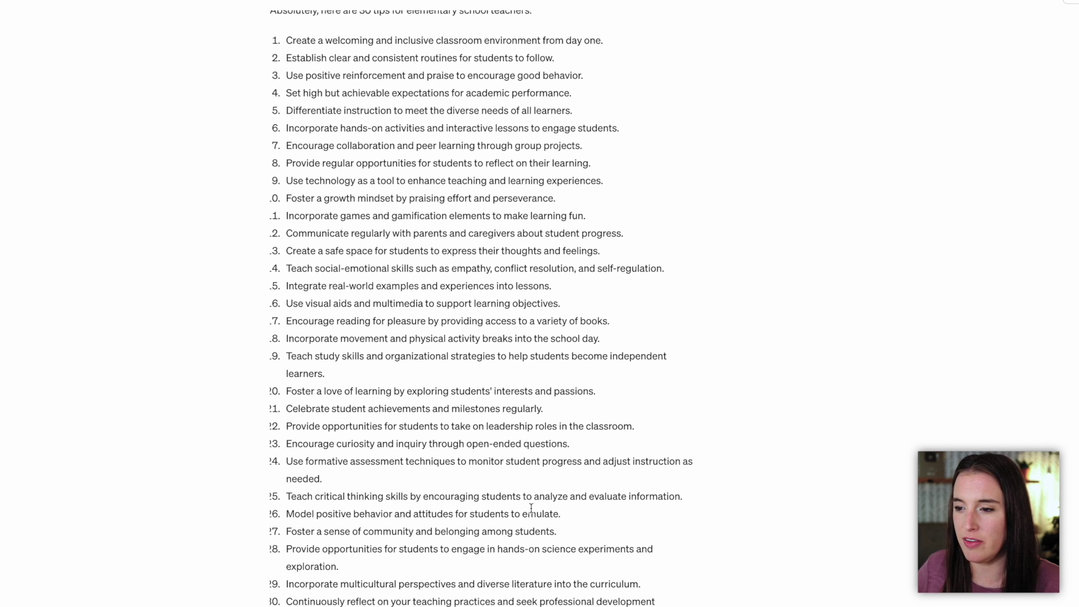
left_click_drag(458, 593, 313, 17)
right_click(366, 70)
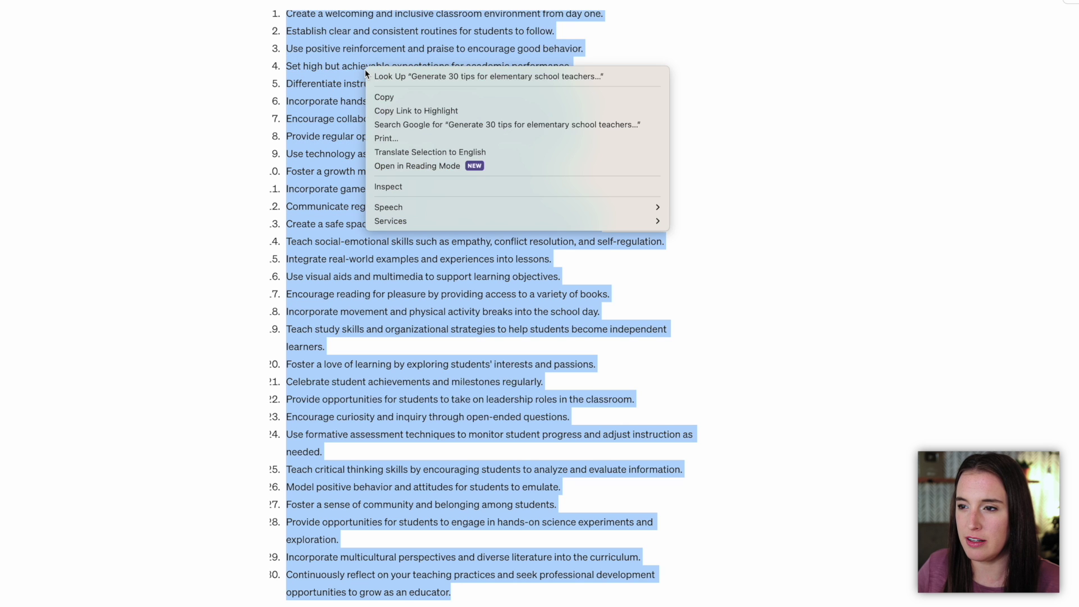
left_click(402, 101)
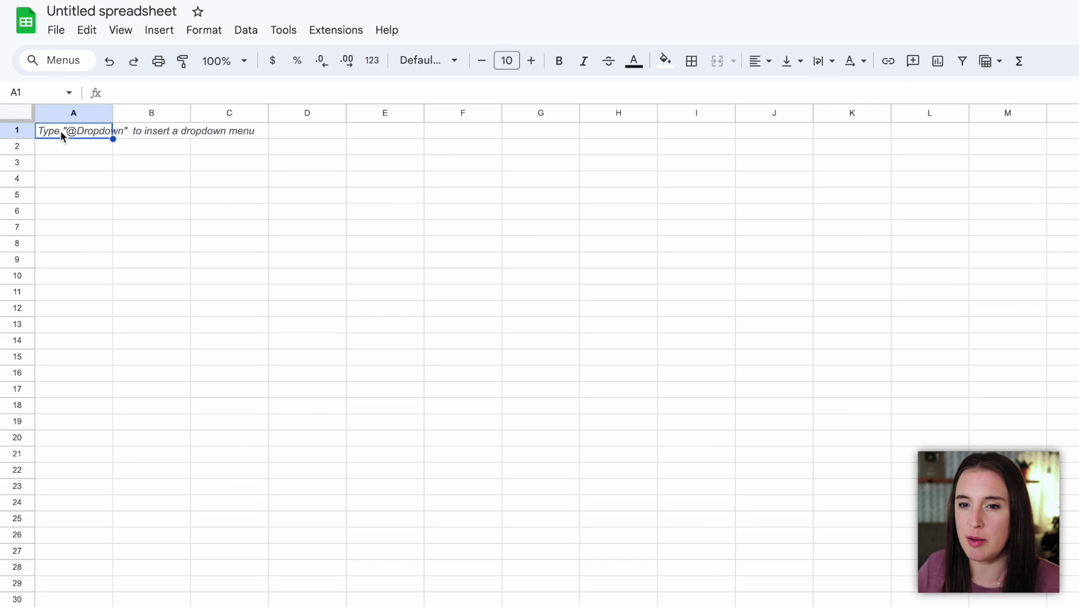
Step: Paste the copied tips into column A of the new sheet, starting at A1
right_click(60, 134)
left_click(107, 198)
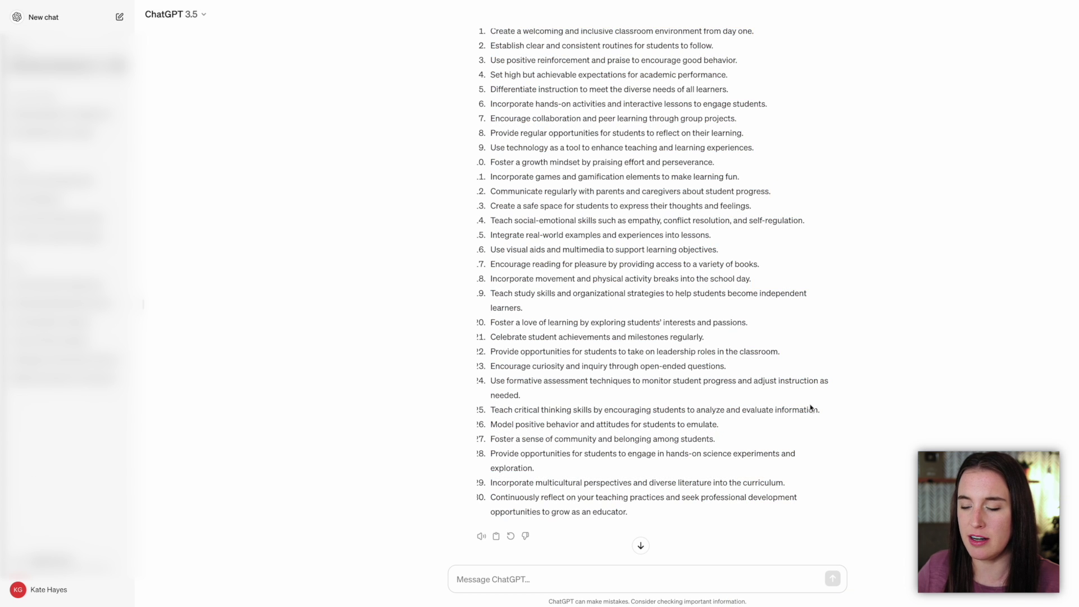
Step: Ask ChatGPT for 30 motivational quotes for elementary school teachers and begin copying the list
left_click(755, 574)
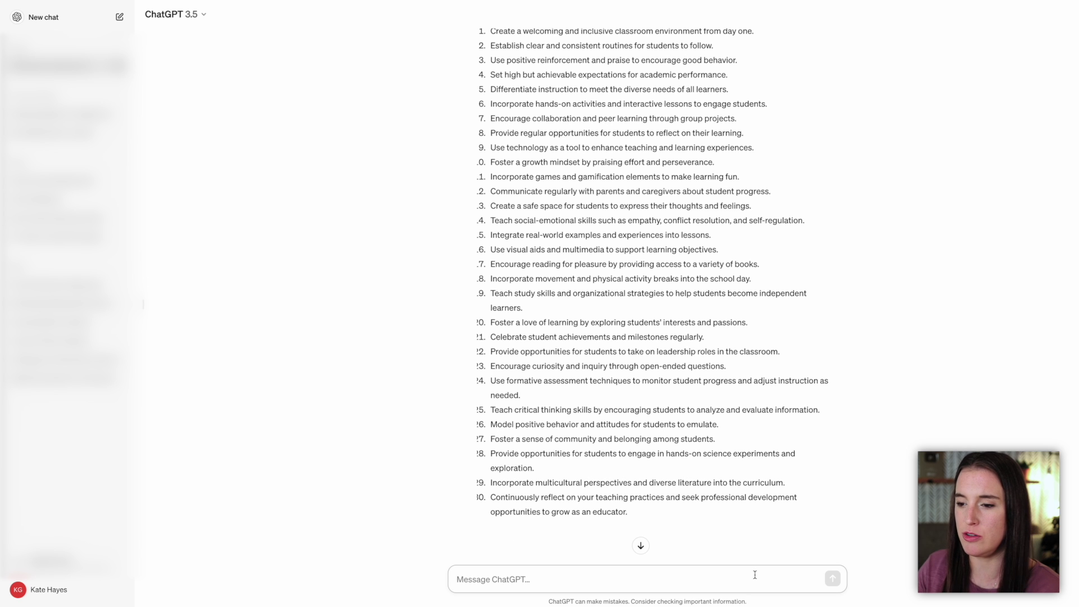
type("Generate 30 mo")
type("tivational quotes for elementary school te")
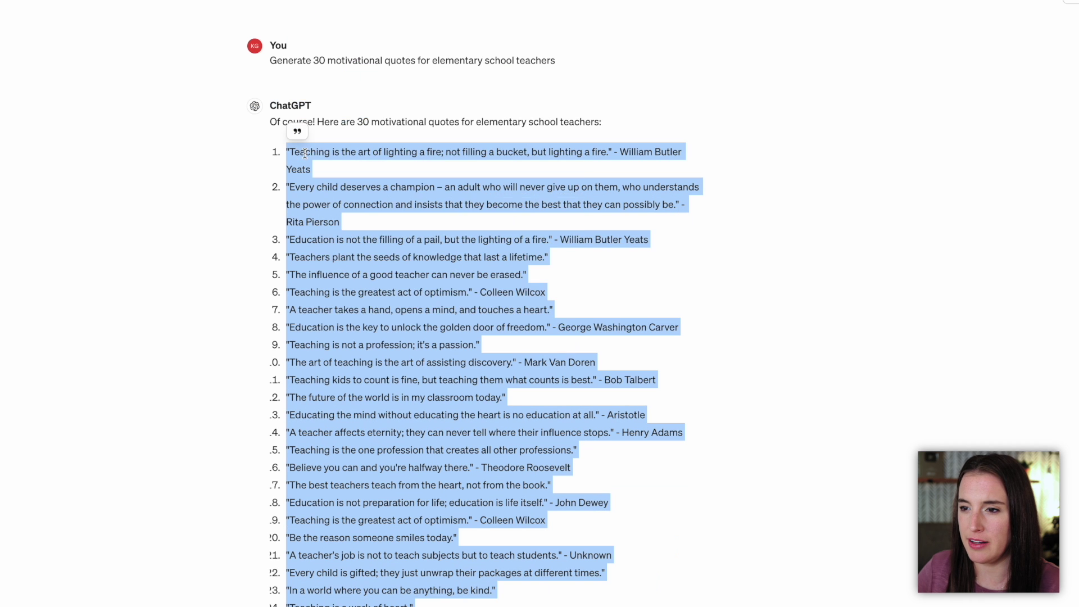
right_click(306, 149)
Step: Copy the quotes and paste them into column A of a blank sheet from A1
left_click(322, 182)
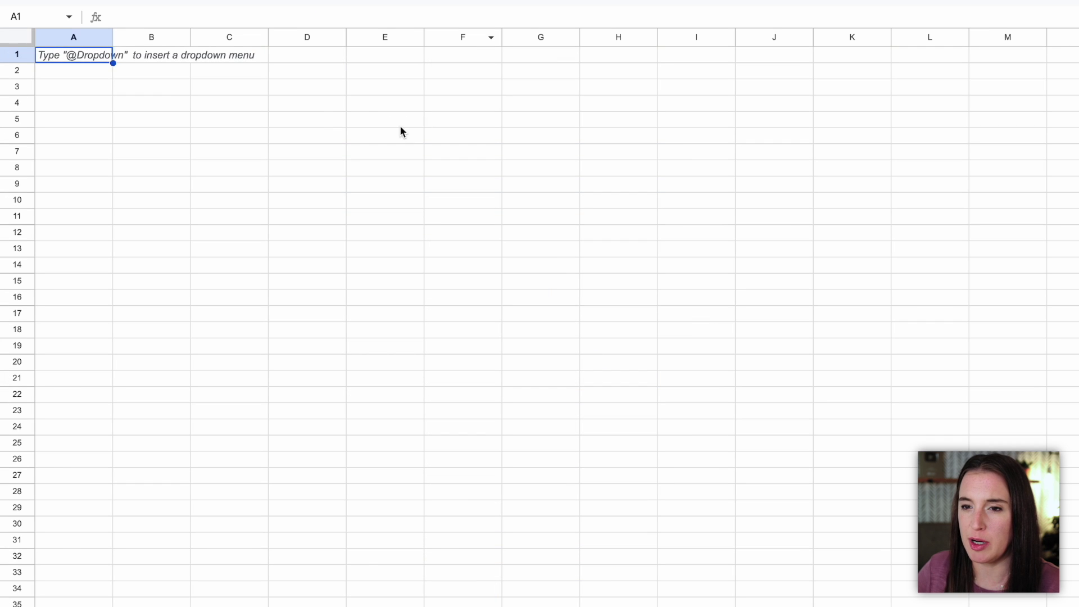
right_click(58, 58)
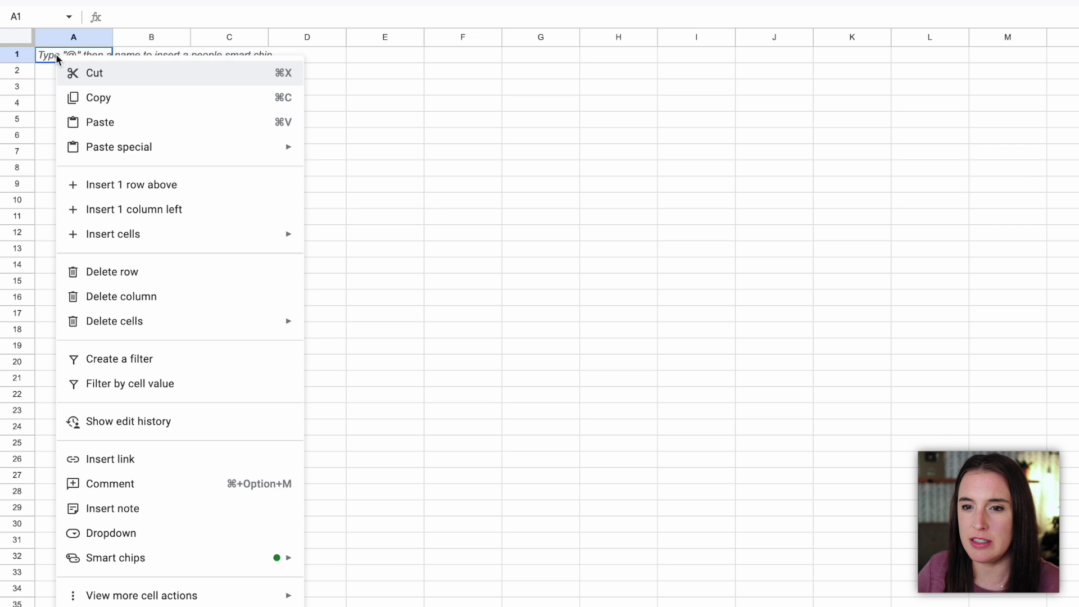
left_click(110, 131)
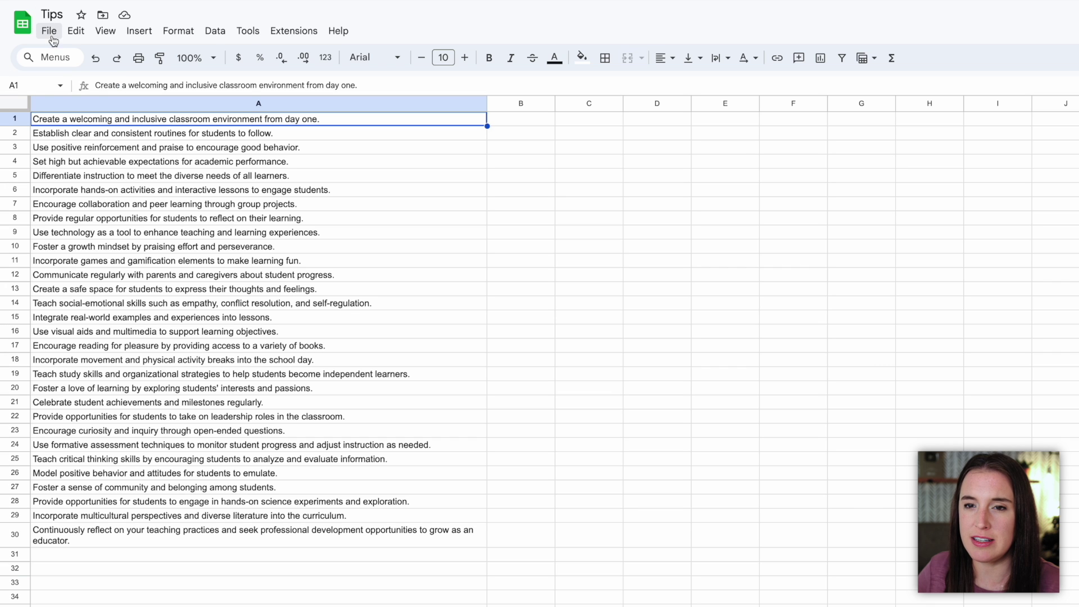
Step: Download the Tips sheet as a .csv file, then bring up the Quotes sheet's download formats
left_click(50, 35)
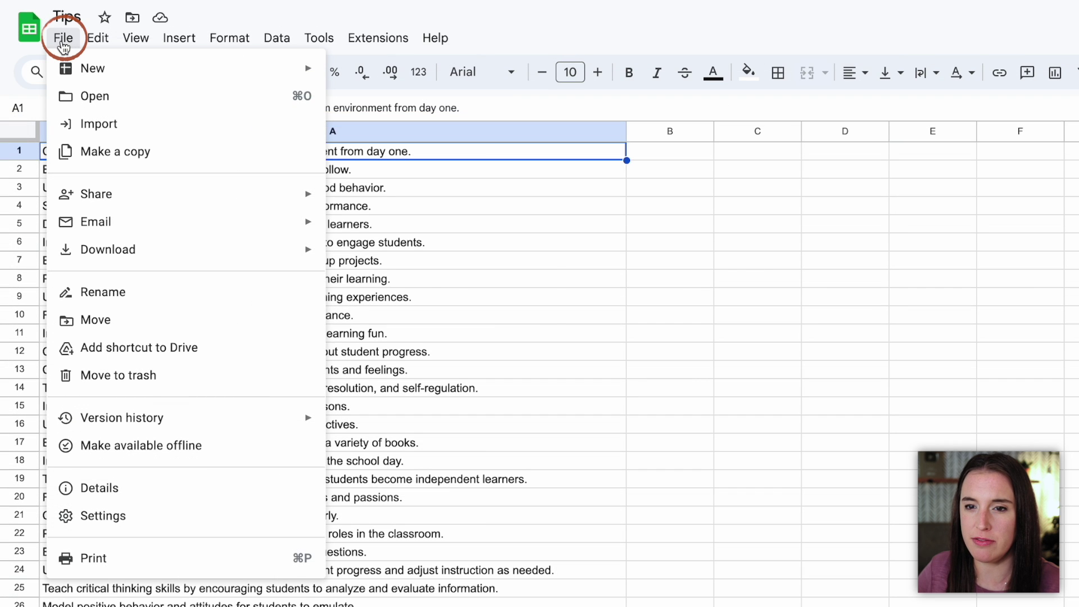
mouse_move(80, 201)
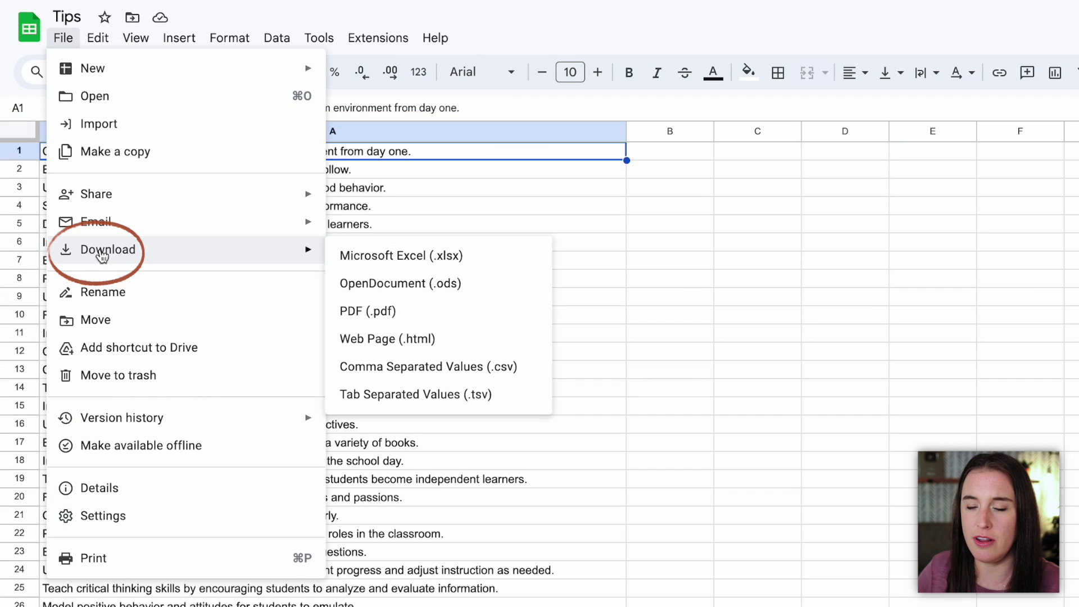
left_click(474, 373)
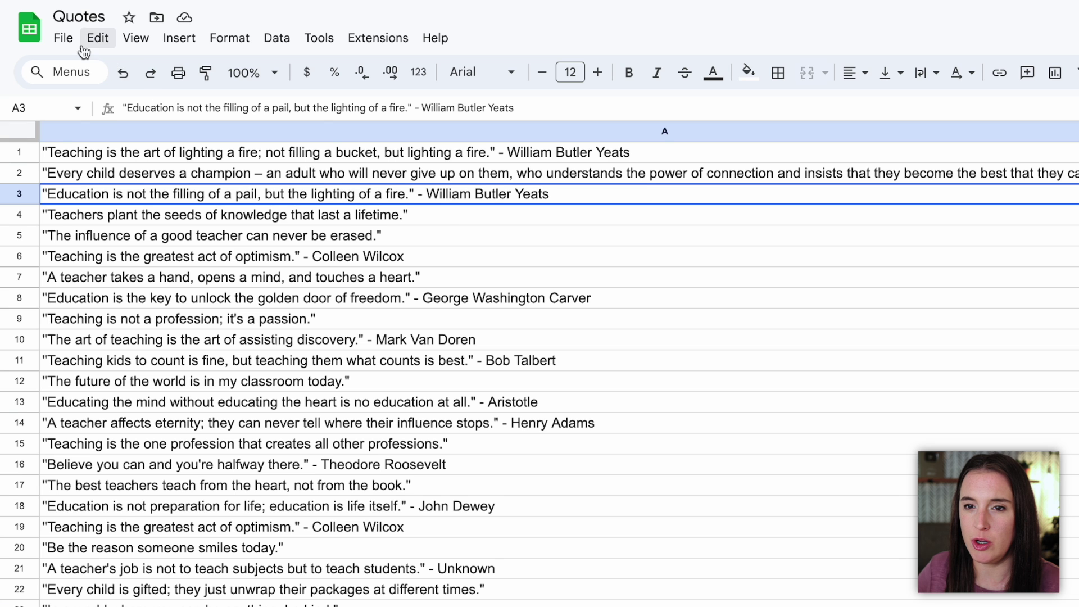
left_click(63, 38)
mouse_move(265, 260)
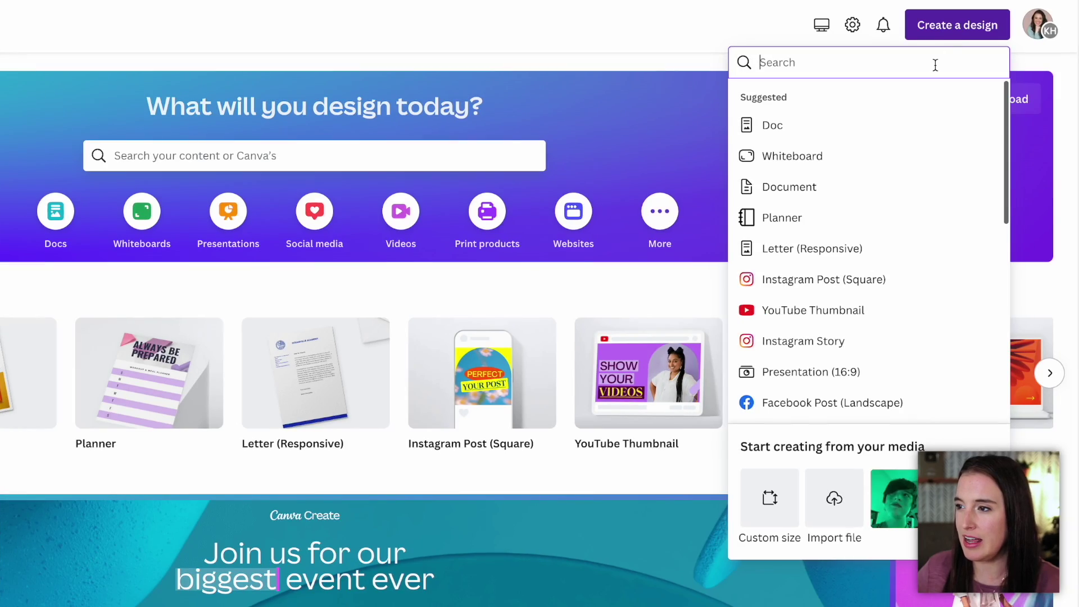
Step: Create a square Instagram post and apply the Quick Tip template found by searching 'tips'
type("IG")
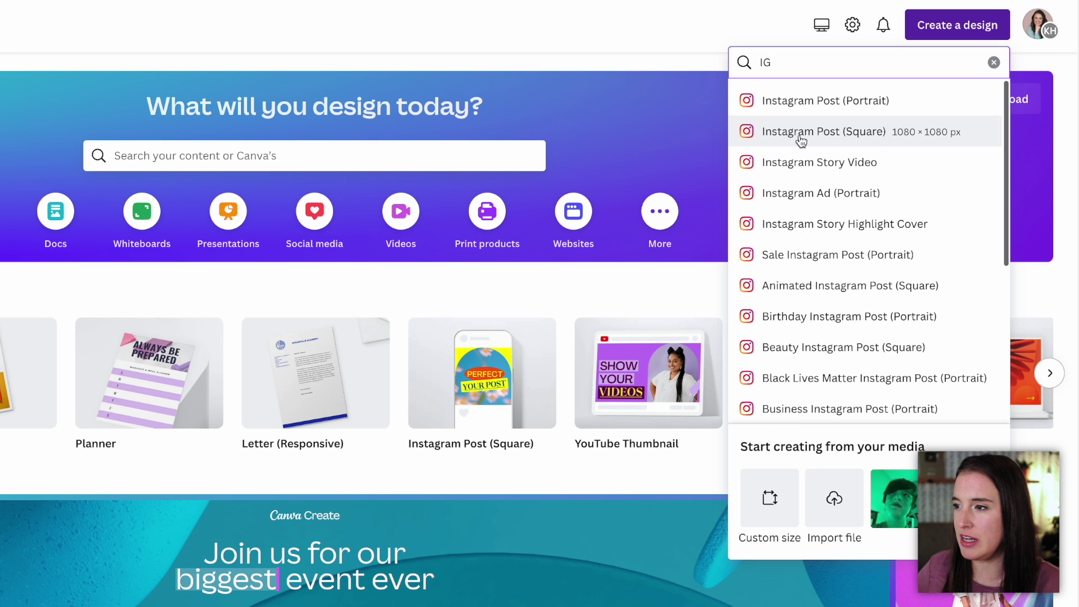
left_click(861, 137)
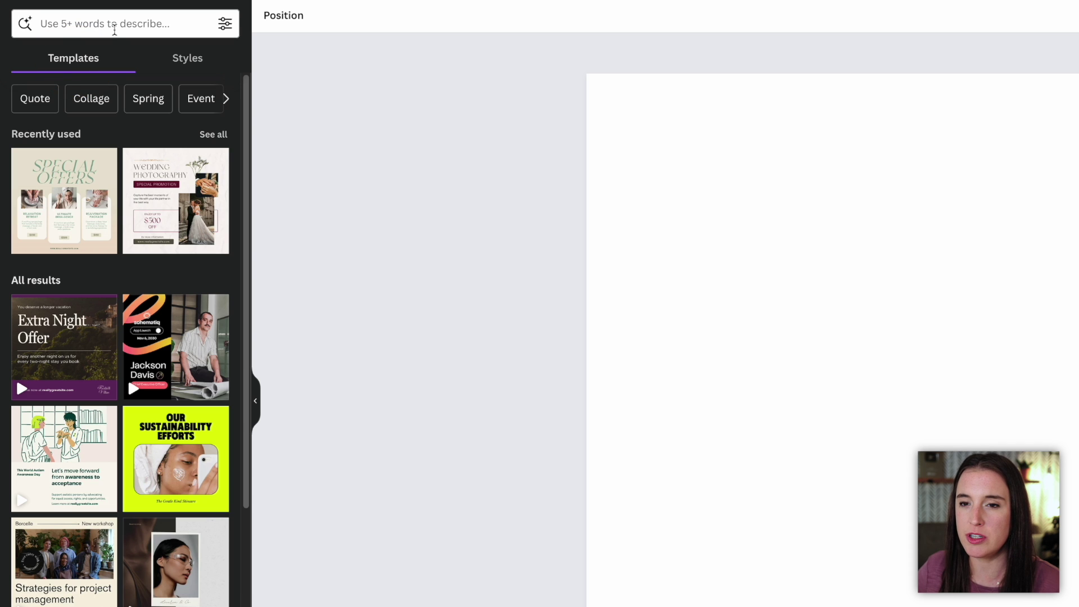
left_click(114, 27)
type("tips")
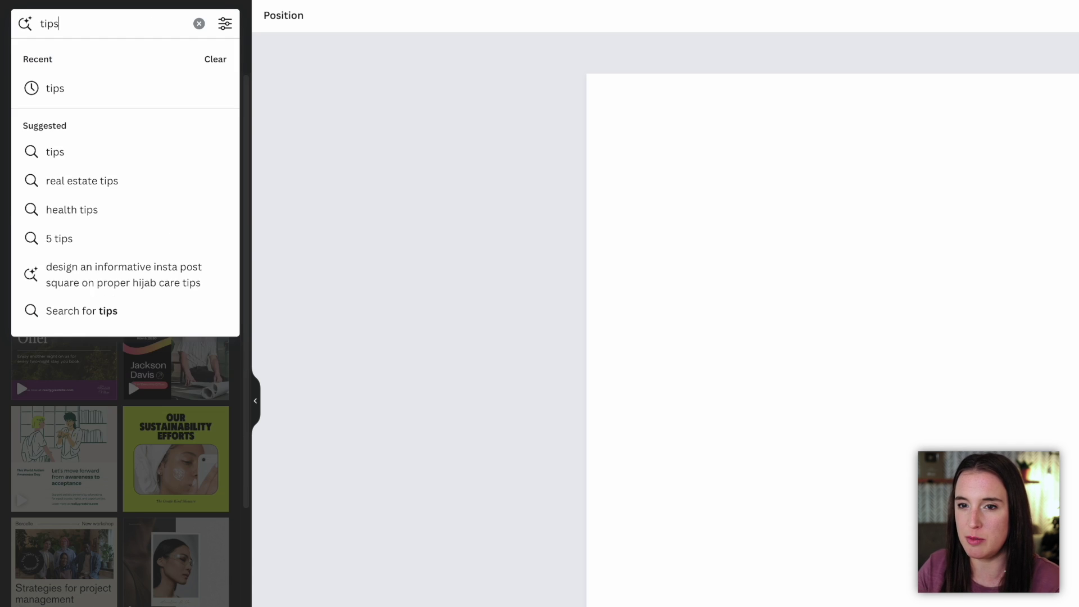
key("Return")
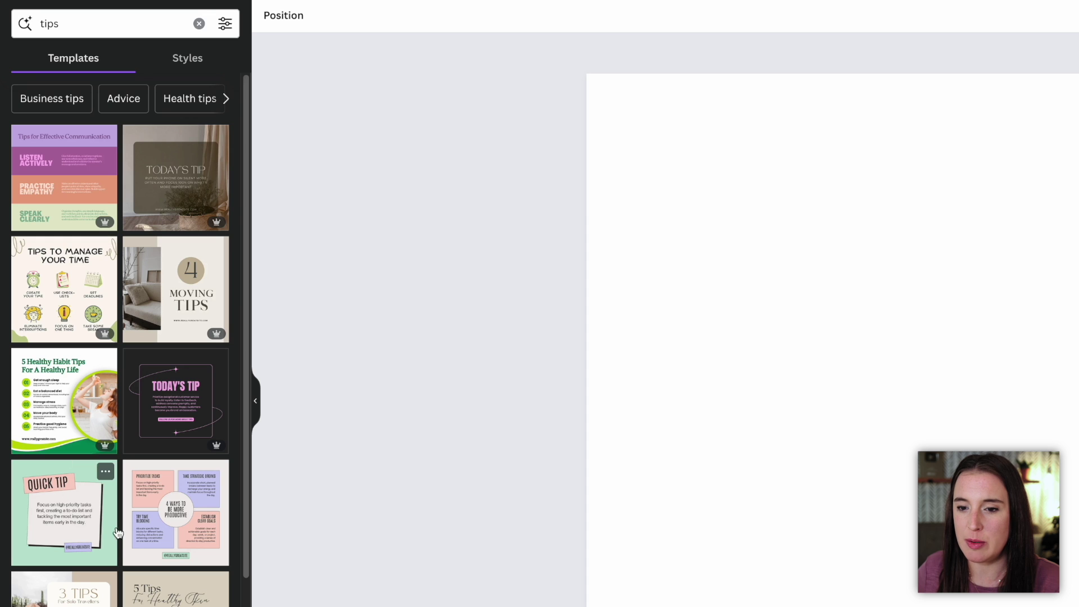
left_click(69, 519)
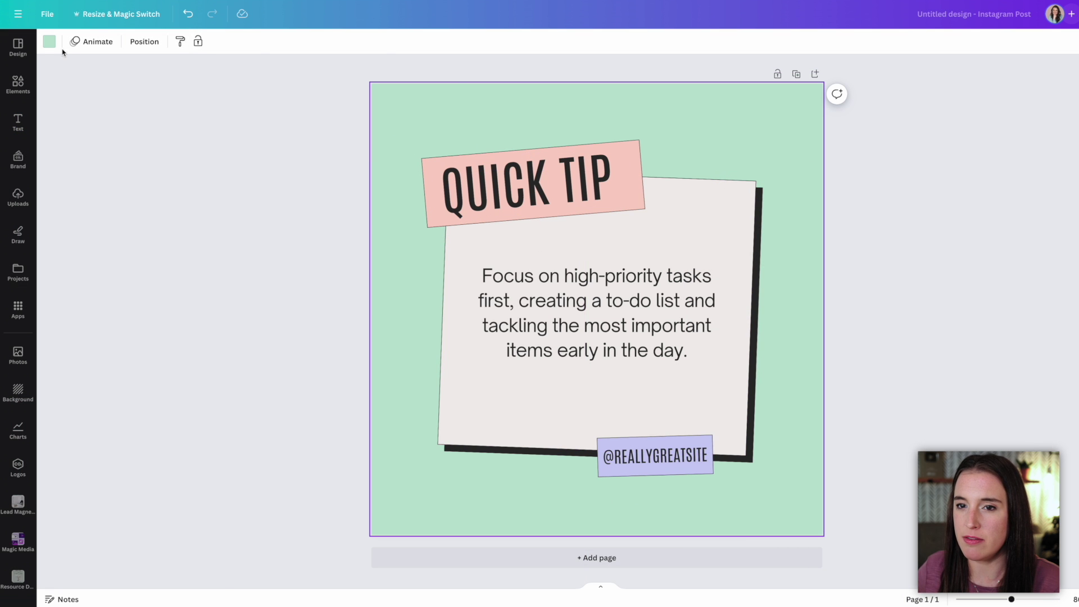
Step: Set the background to dark rust and the QUICK TIP heading font to DM Serif Display
left_click(49, 41)
left_click(168, 268)
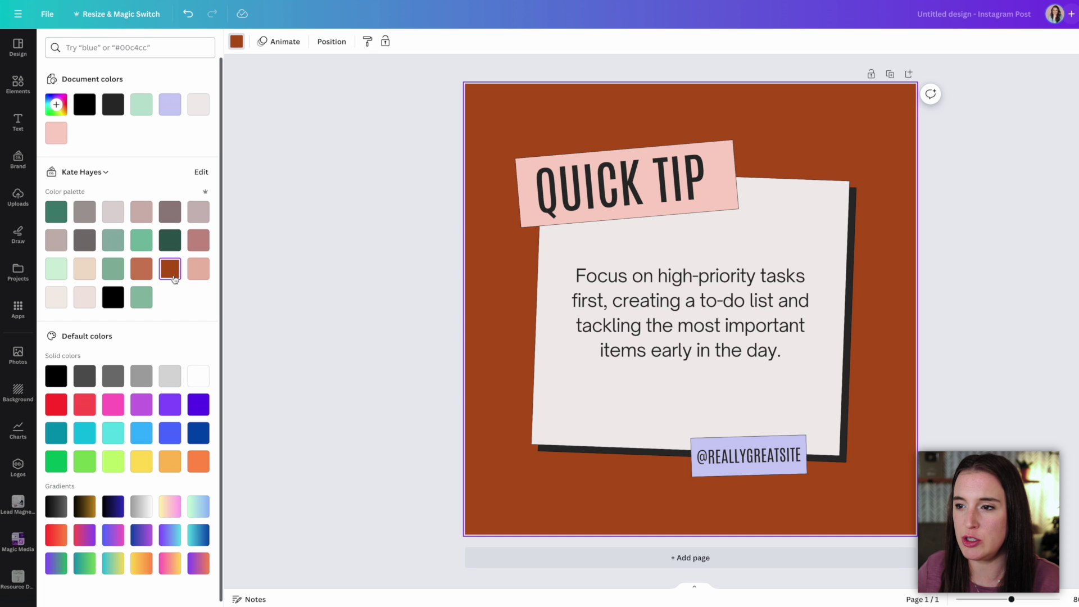
left_click(674, 326)
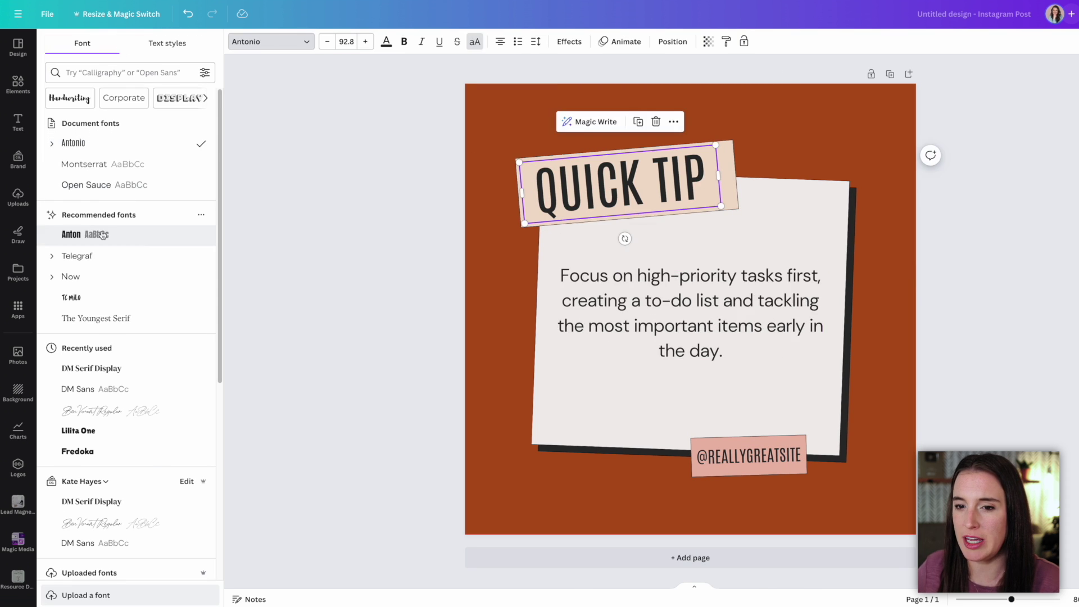
left_click(91, 368)
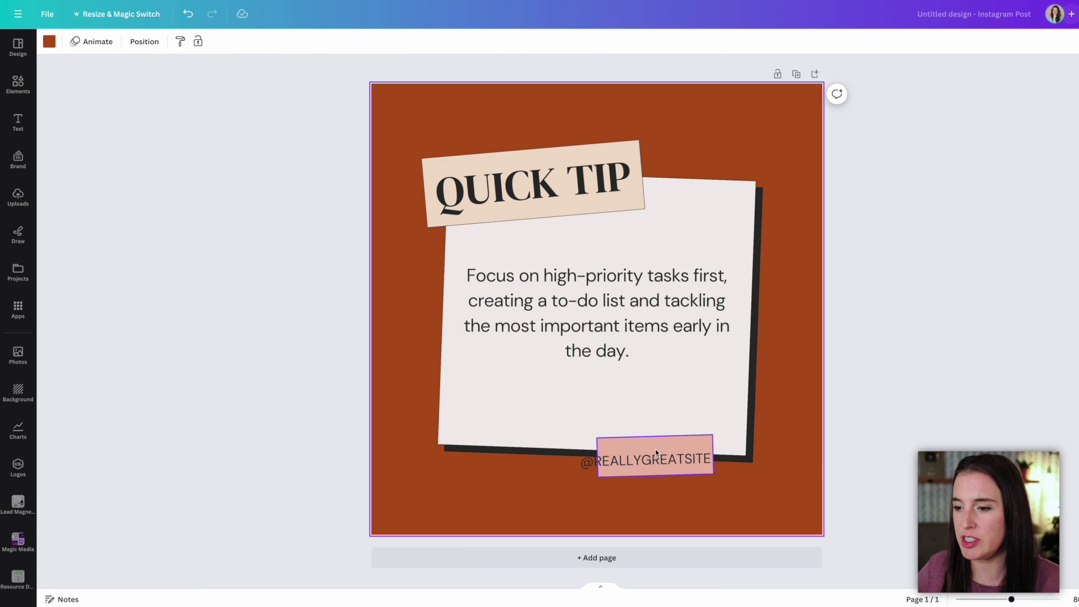
left_click(655, 450)
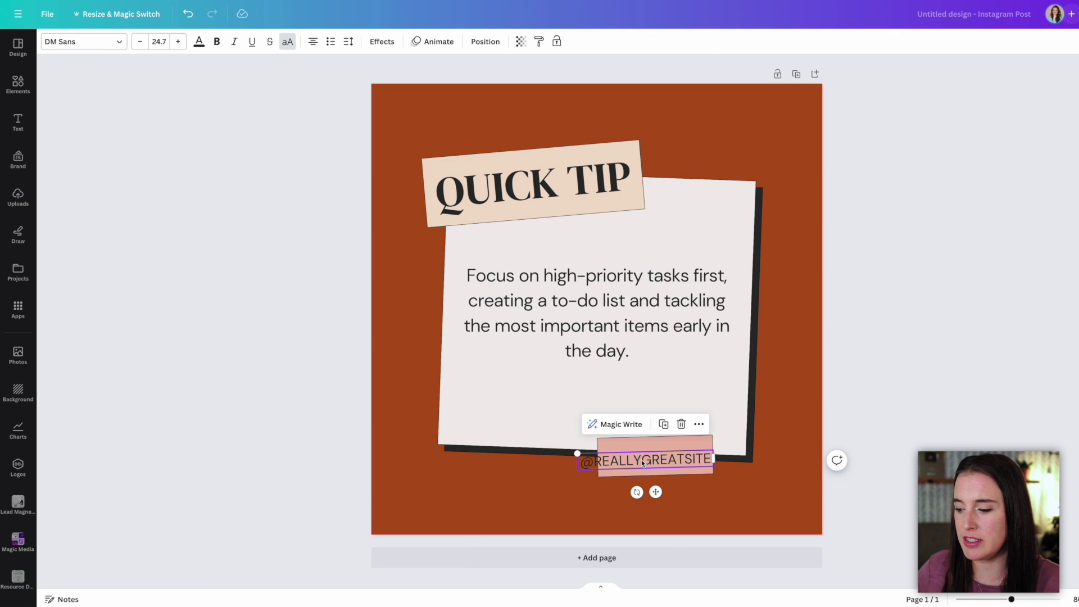
key("Delete")
left_click(643, 467)
key("Delete")
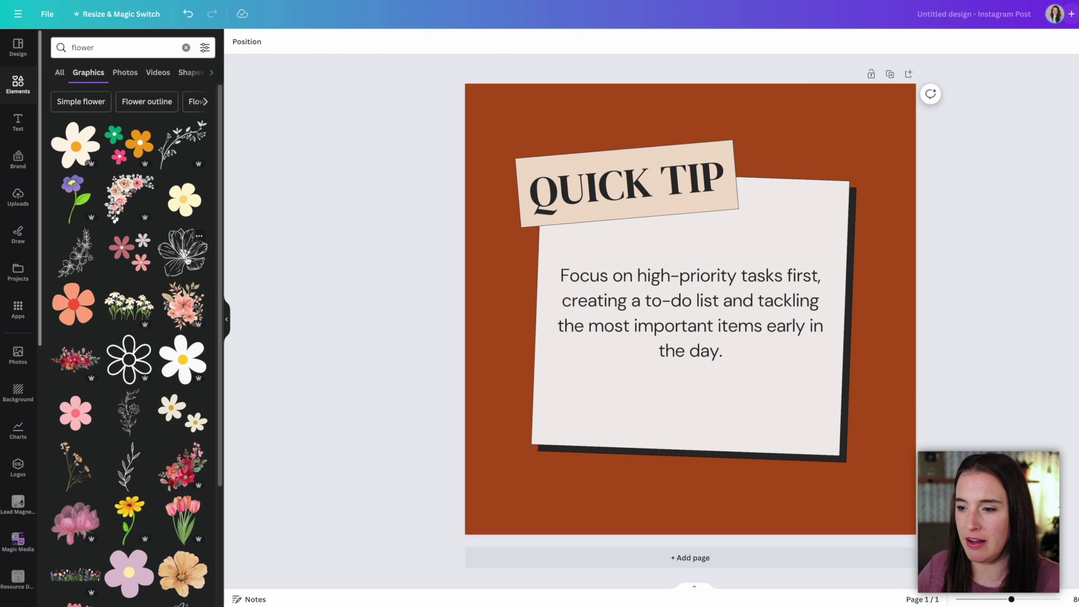
Step: Add a flower outline graphic, shrunk and placed at the note's bottom-right corner
left_click(187, 260)
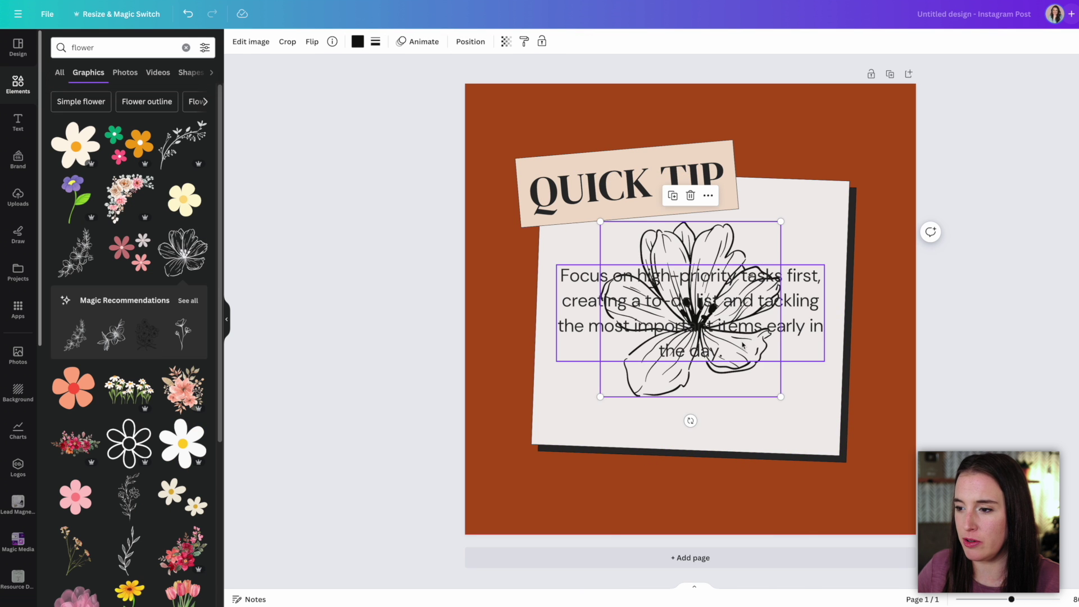
left_click_drag(702, 314, 815, 427)
left_click_drag(871, 333, 808, 412)
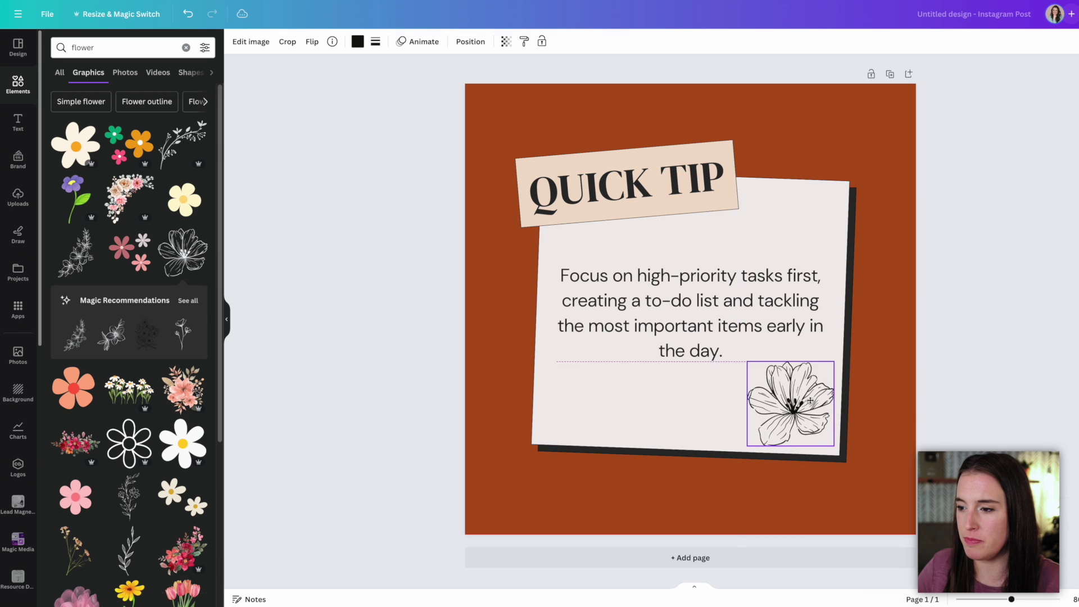
left_click(18, 309)
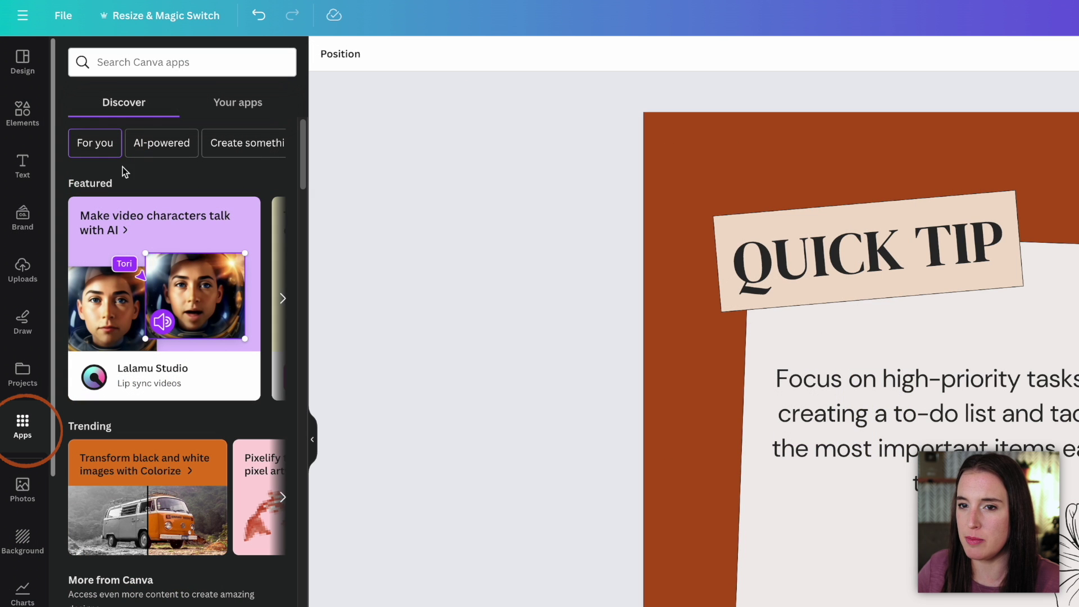
Step: Open the Bulk create app and upload Tips - Sheet1.csv from Downloads
left_click(170, 65)
type("bulk ")
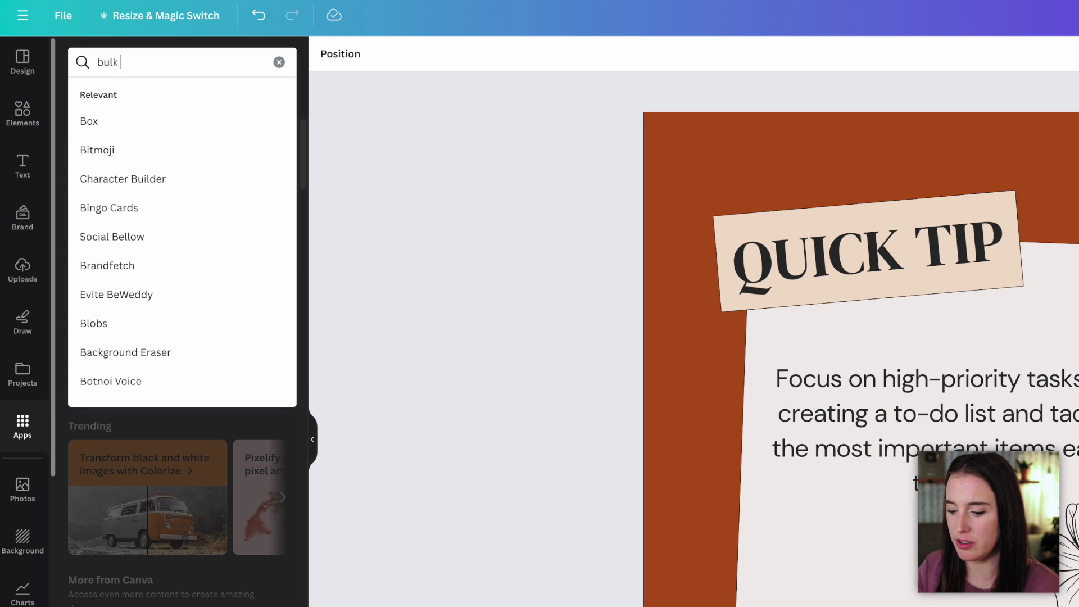
type("create")
left_click(91, 115)
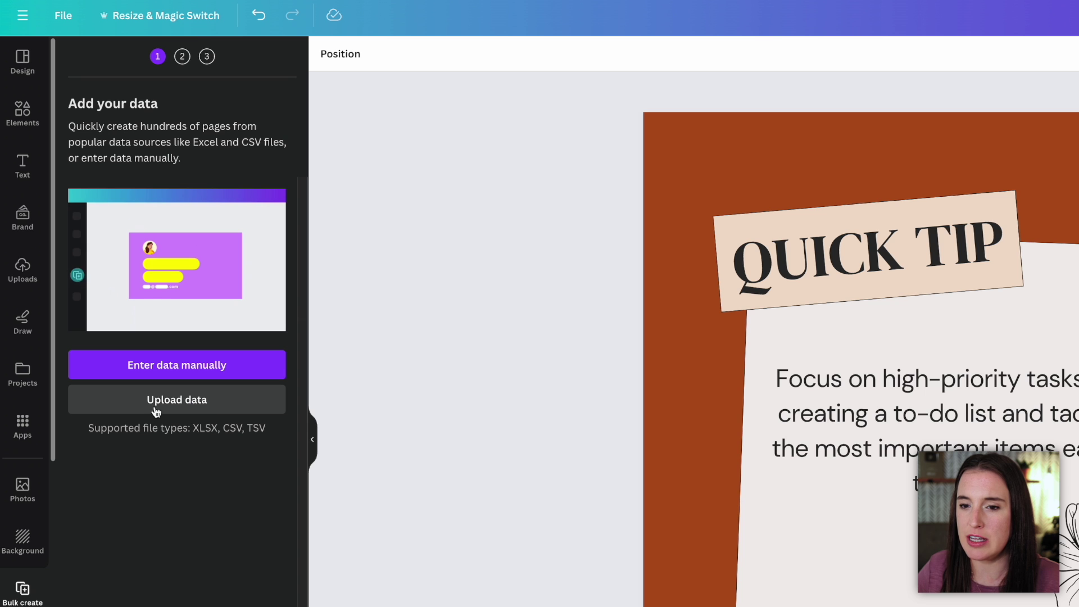
left_click(212, 406)
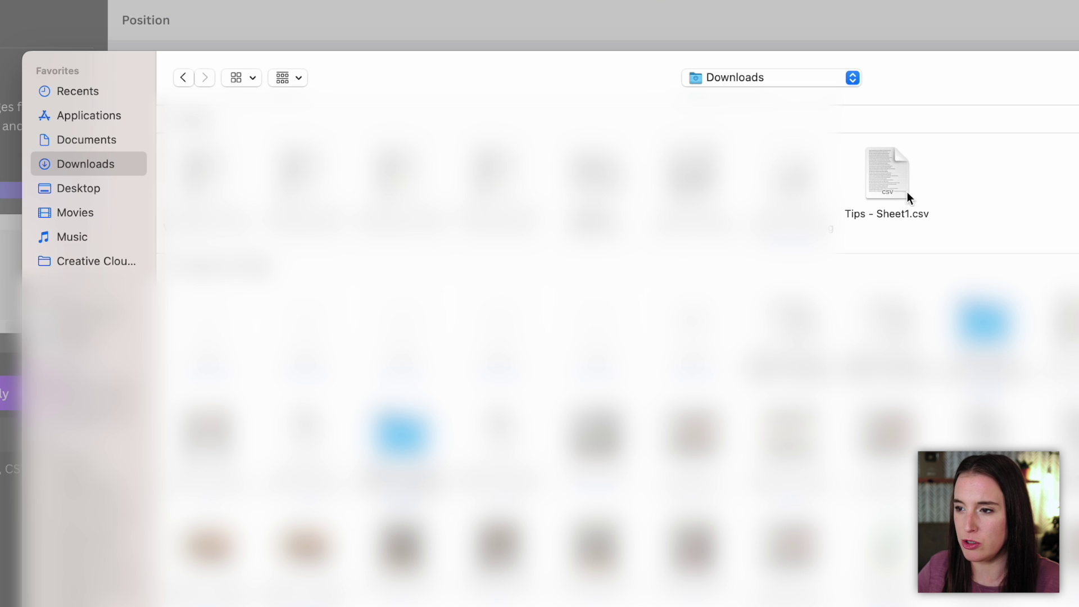
left_click(902, 166)
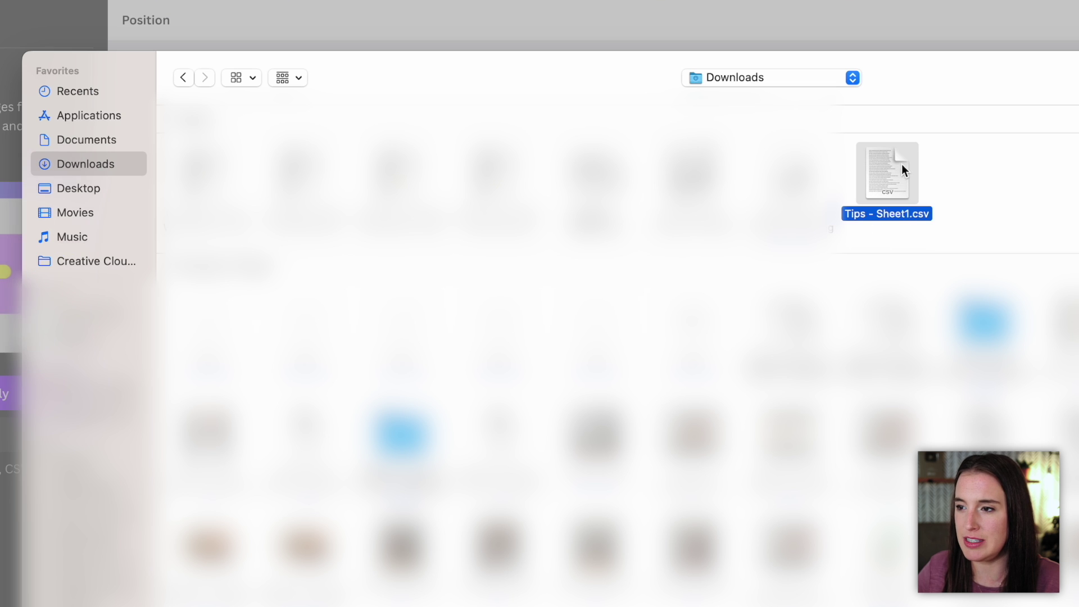
key("Return")
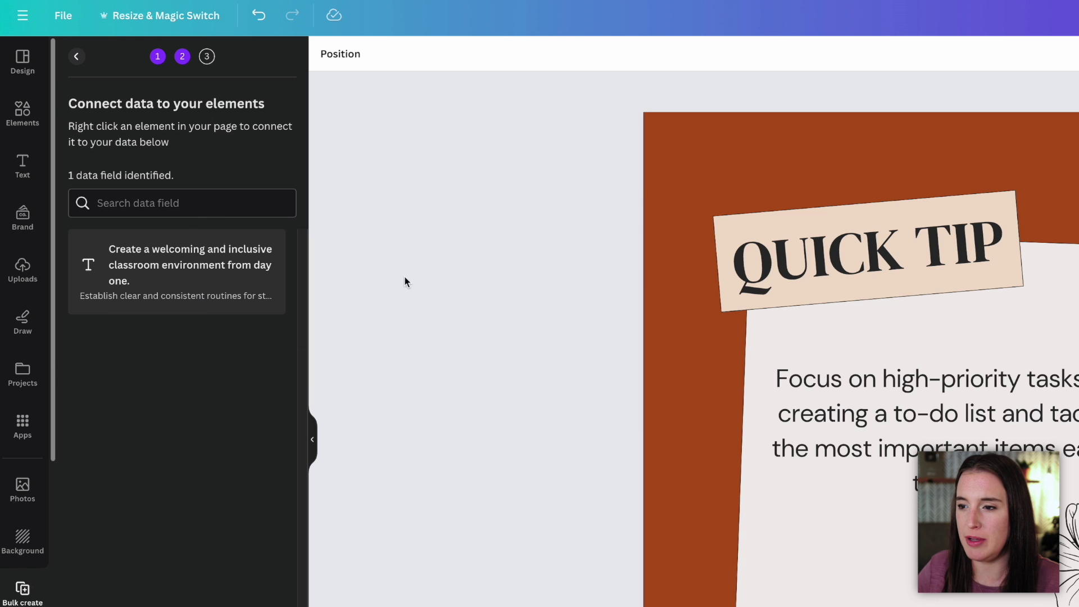
left_click(896, 405)
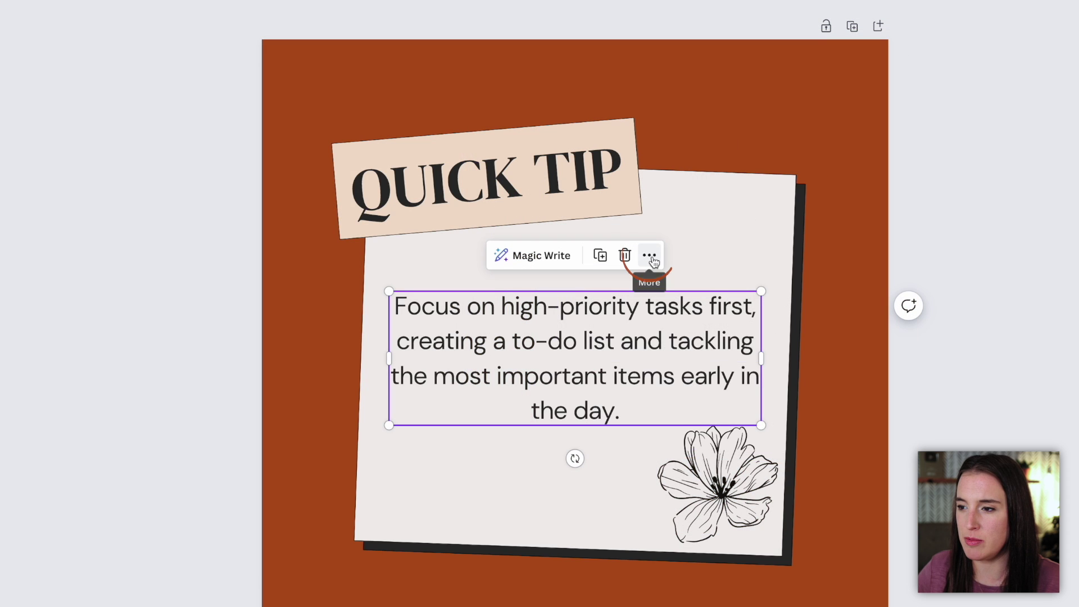
Step: Connect the tip text box to the spreadsheet's tip field and generate 29 designs
left_click(744, 239)
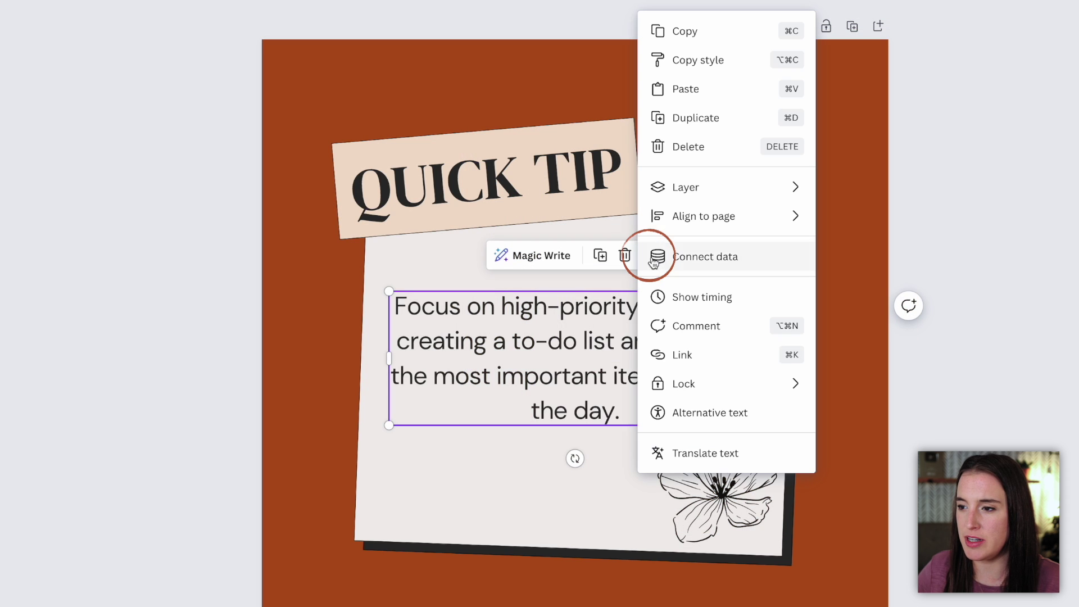
left_click(734, 261)
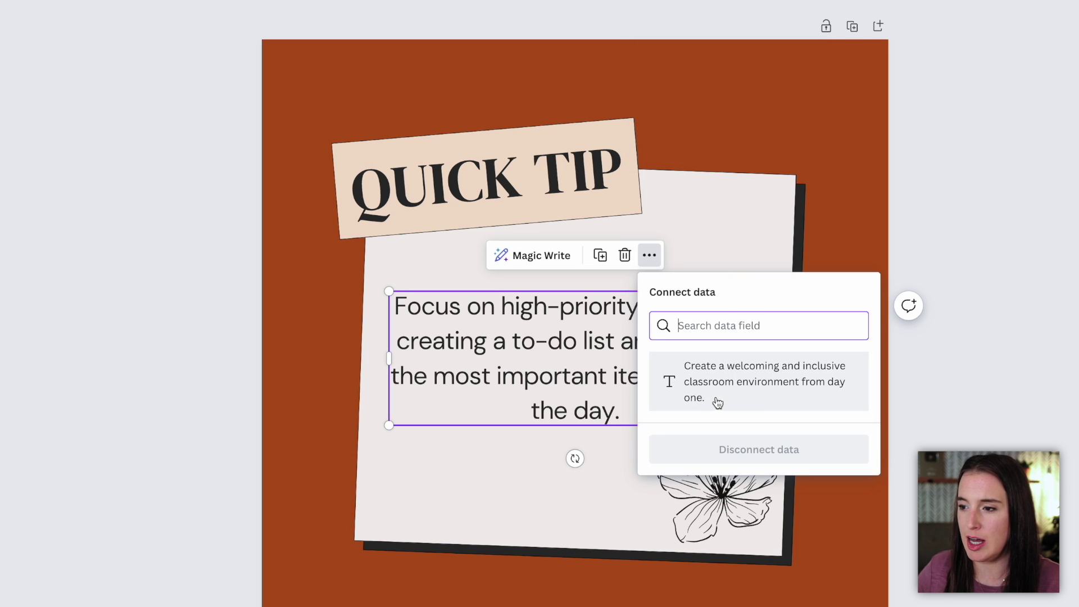
left_click(737, 387)
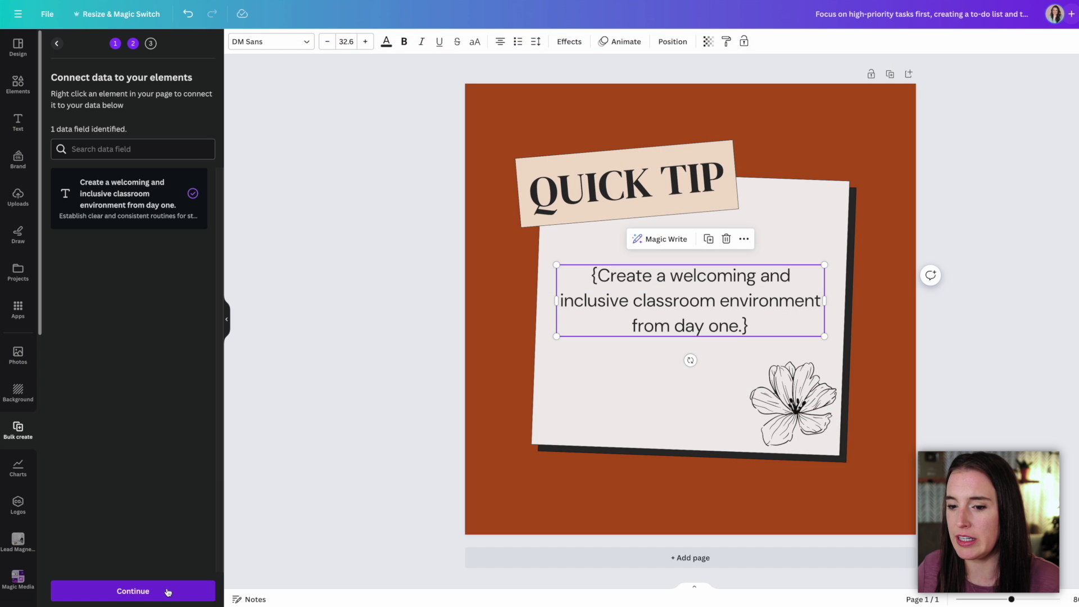
left_click(133, 590)
scroll(135, 157, "down", 5)
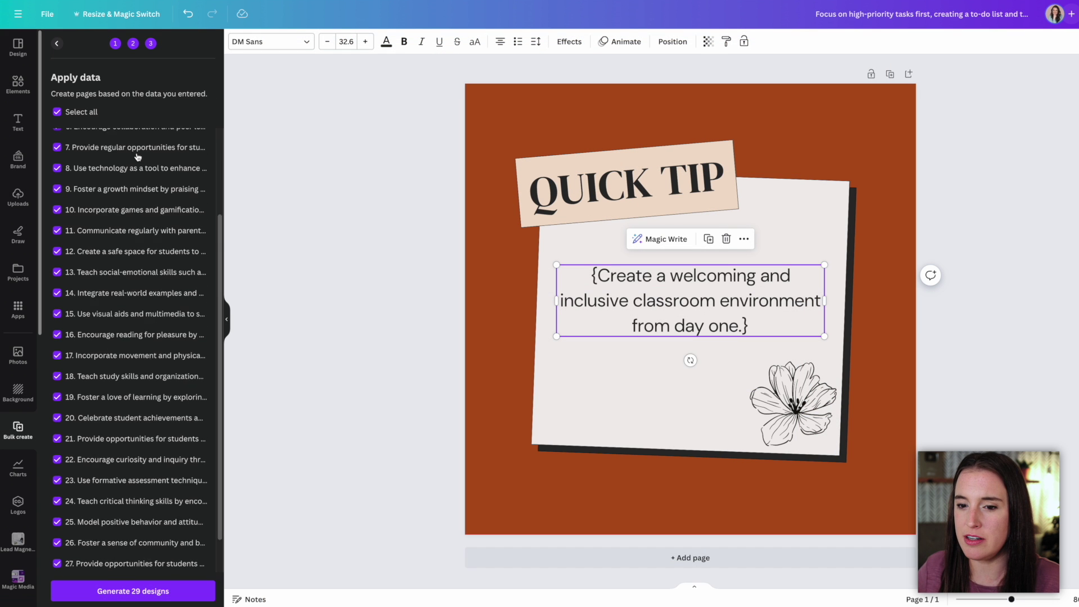
scroll(90, 354, "up", 5)
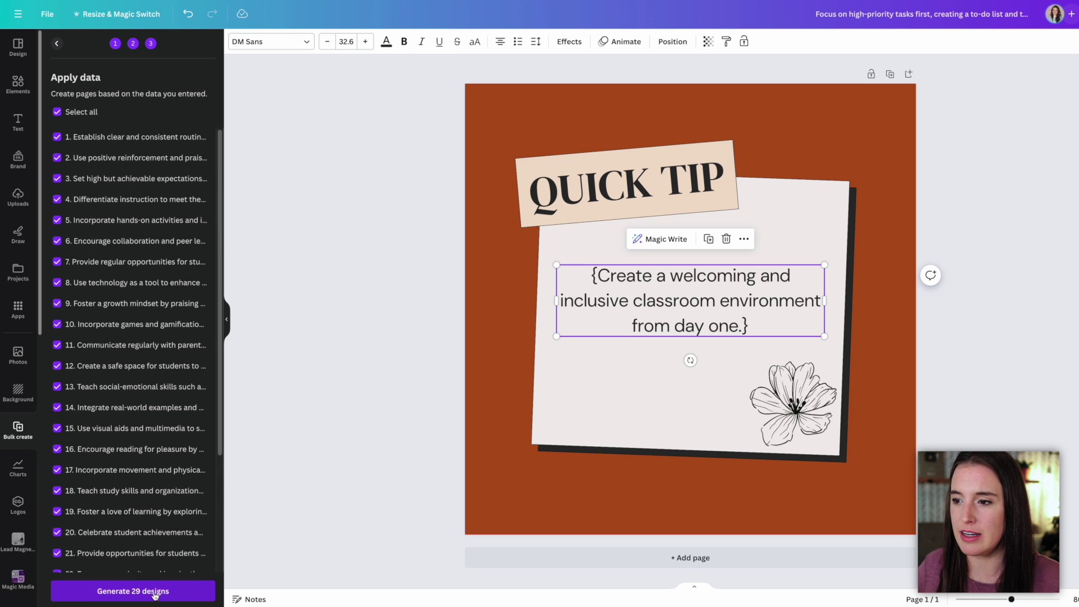
left_click(153, 590)
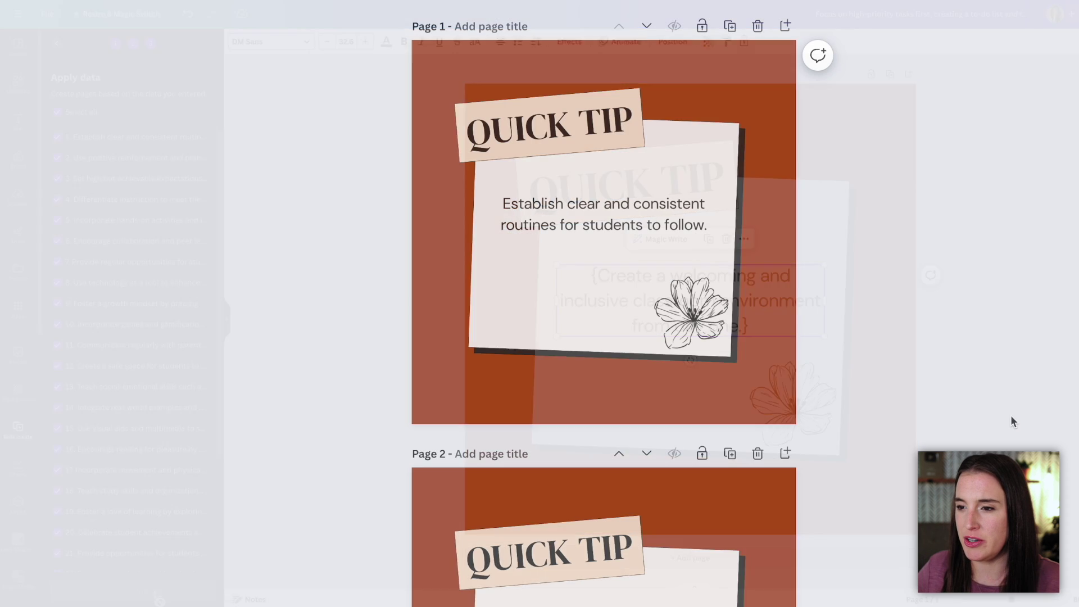
Step: Scroll through the generated Quick Tip pages to check each one shows its own tip
scroll(993, 406, "down", 10)
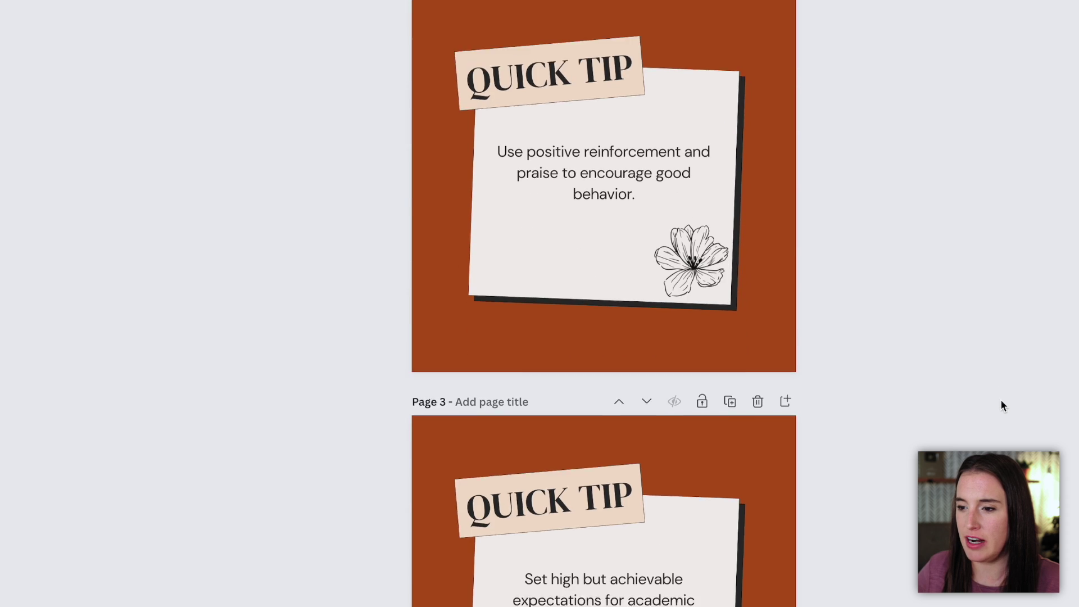
scroll(1003, 405, "down", 4)
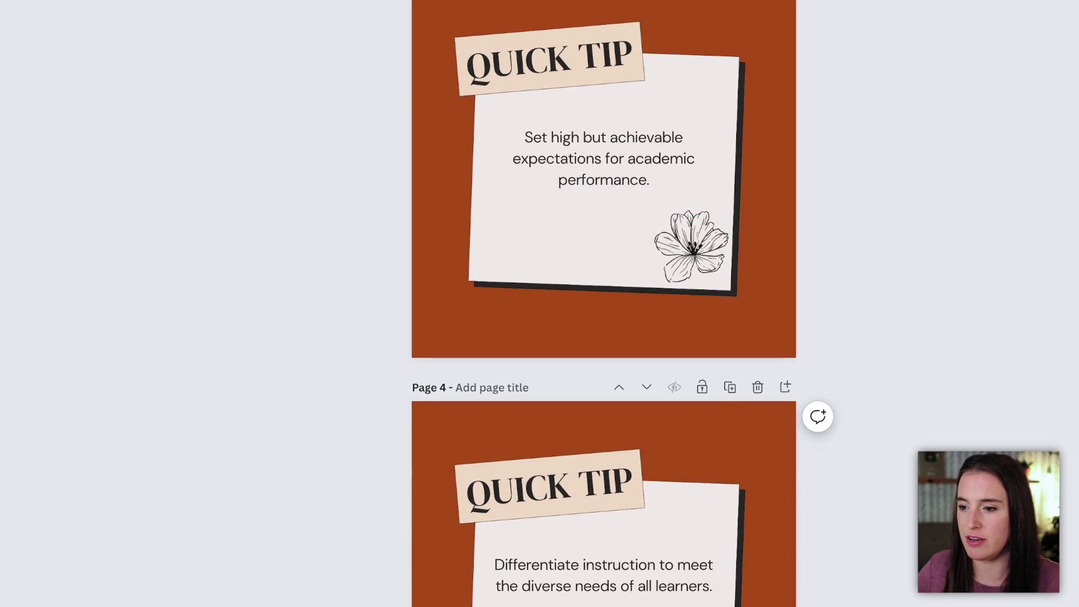
scroll(618, 551, "down", 3)
scroll(604, 394, "down", 5)
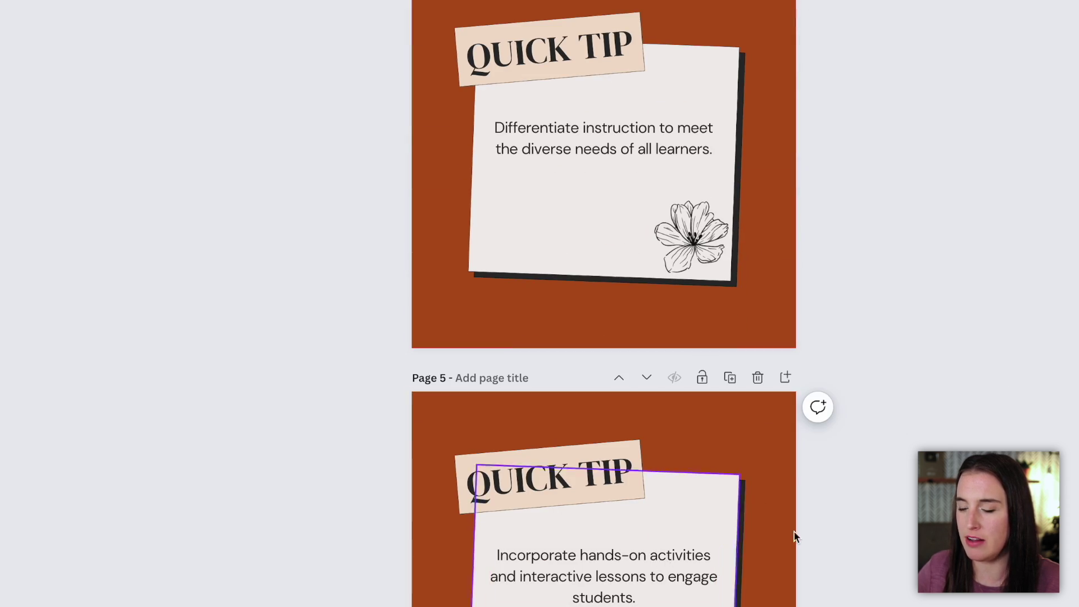
scroll(795, 535, "down", 7)
scroll(604, 303, "down", 15)
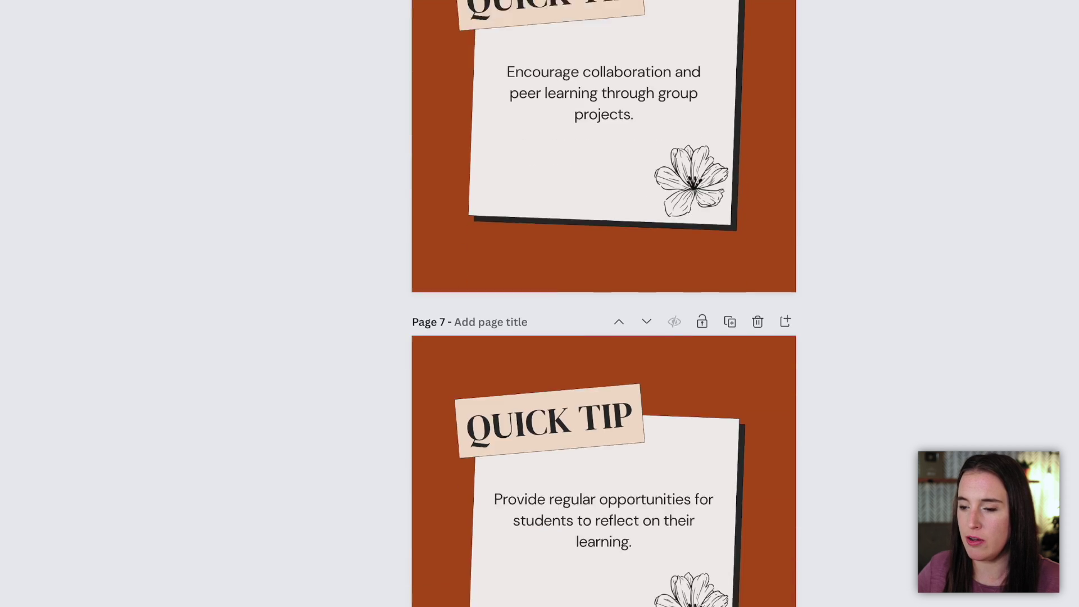
scroll(604, 304, "down", 10)
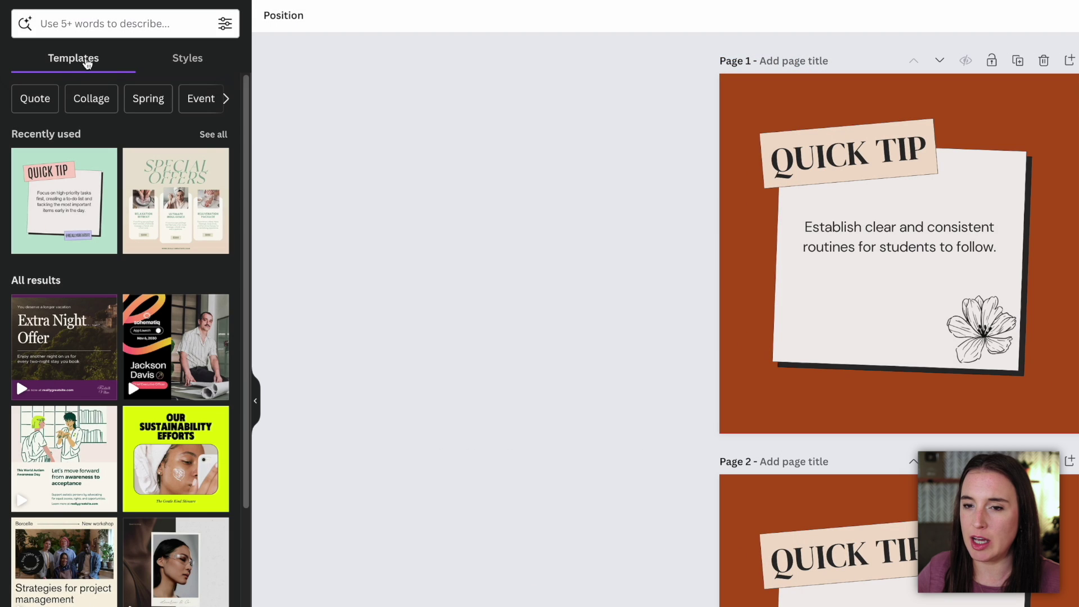
Step: Search the Design panel templates for 'quotes', then bring up the design's resize options
left_click(102, 23)
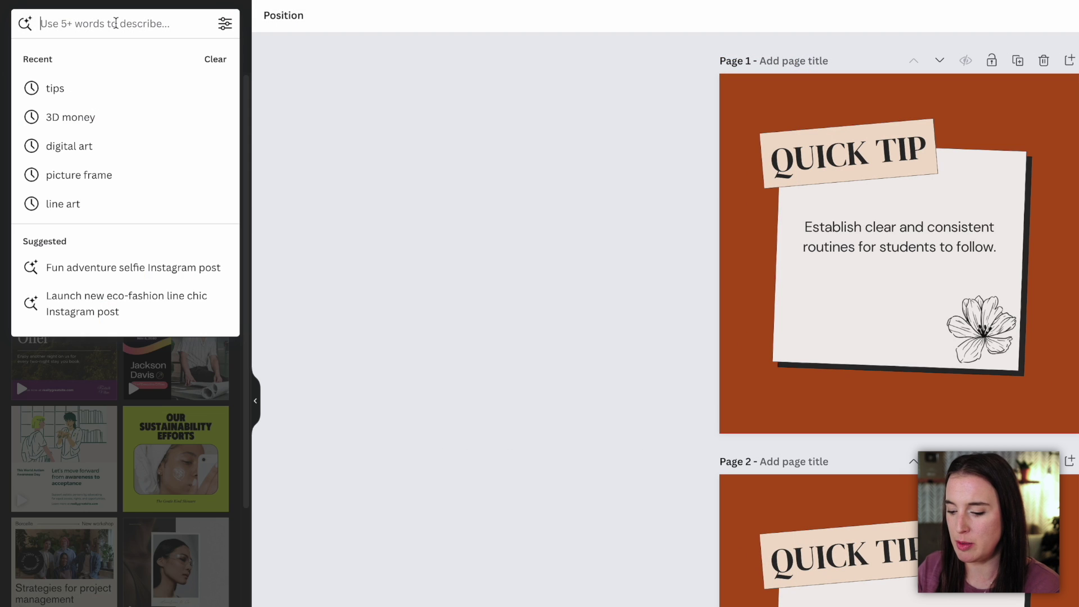
type("quotes")
key("Return")
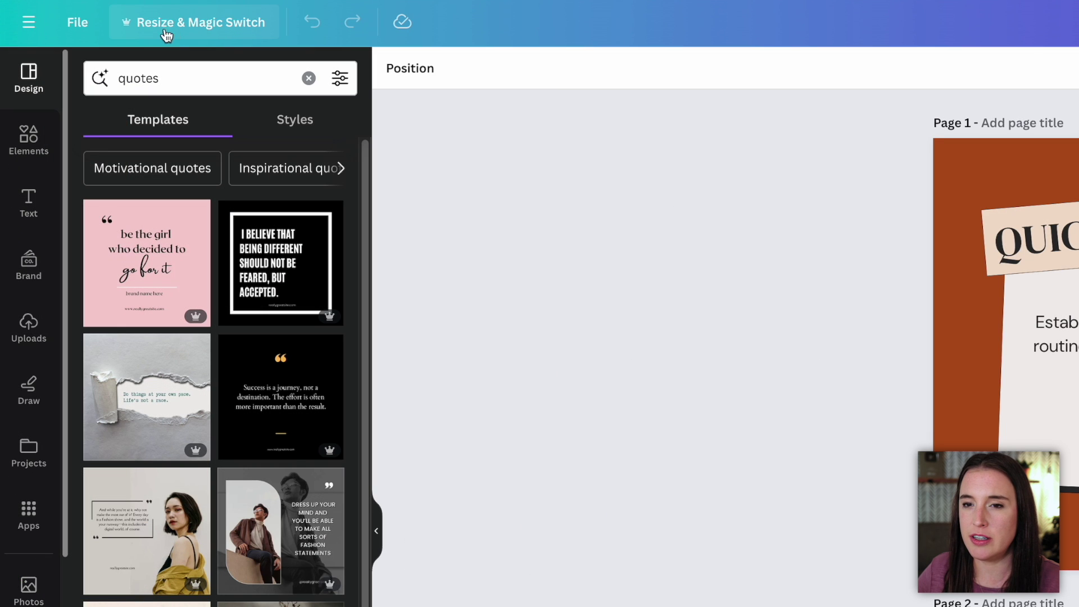
left_click(211, 32)
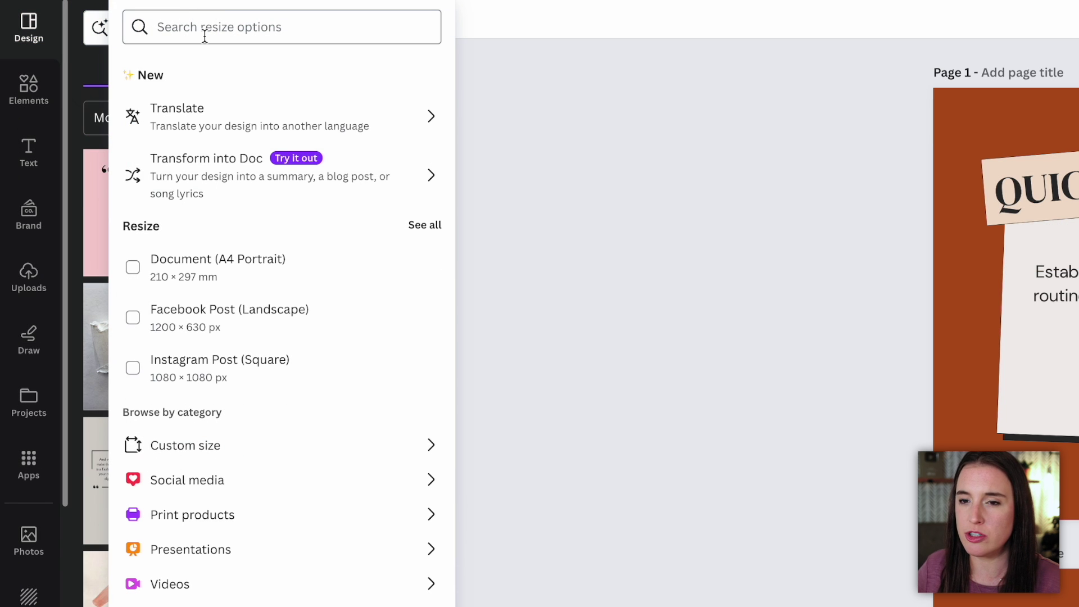
Step: Copy and resize the tip design to Facebook Post (Landscape), 1200 × 630 px
left_click(310, 30)
type("Facebook")
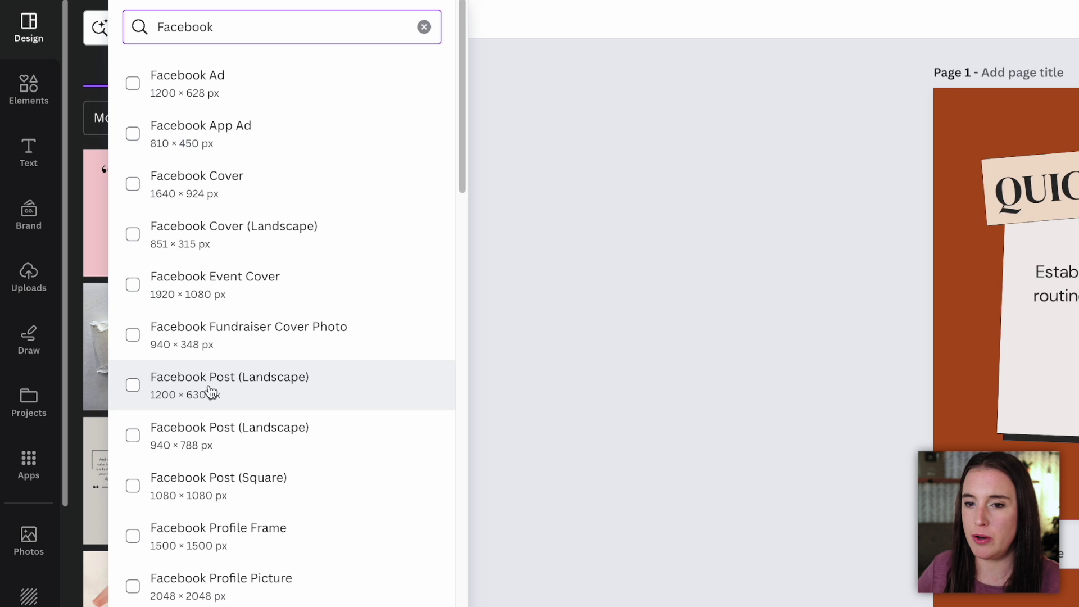
left_click(133, 386)
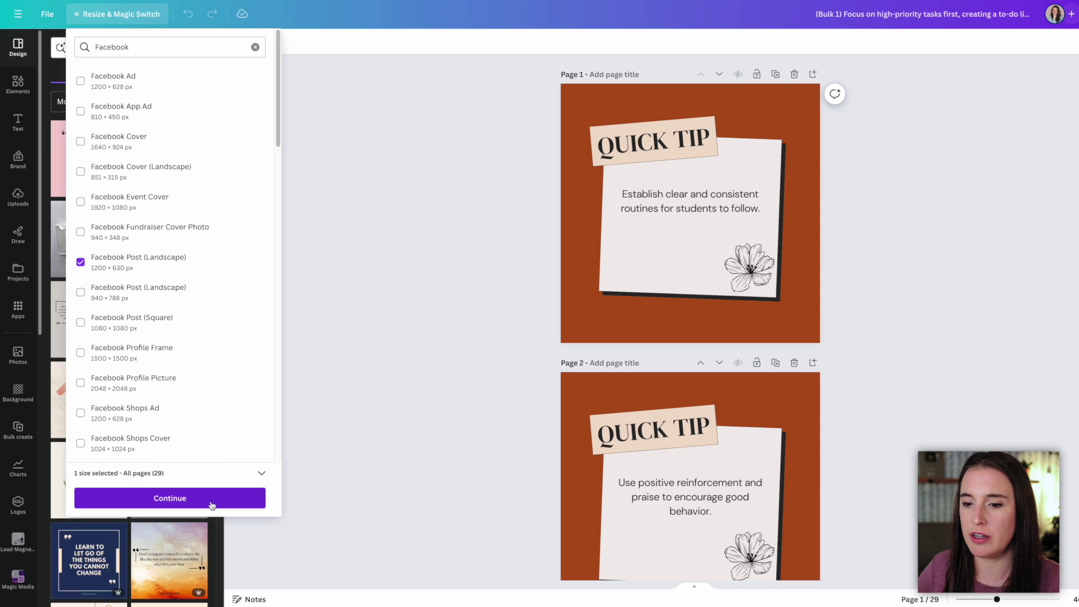
left_click(213, 506)
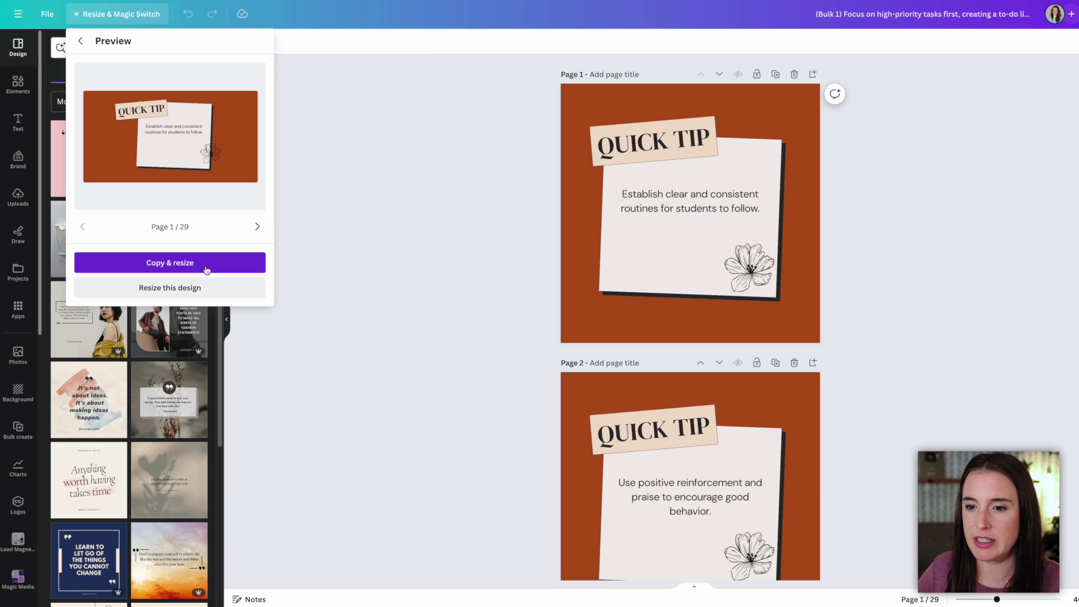
left_click(170, 263)
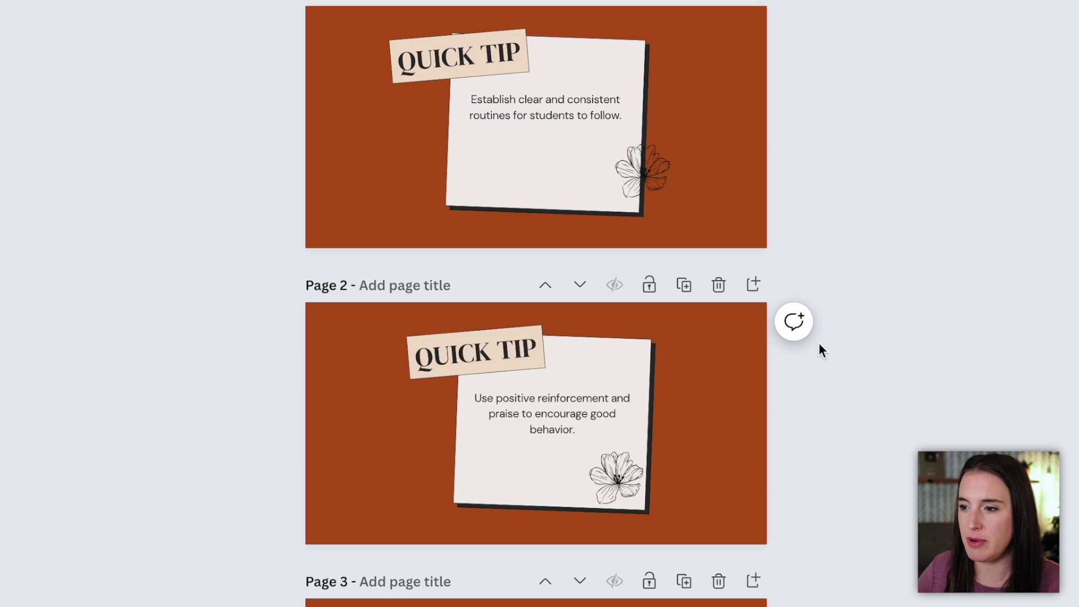
Step: Enlarge page 1's tip card to fill more of the page
scroll(962, 363, "down", 10)
scroll(964, 362, "up", 5)
scroll(963, 362, "up", 4)
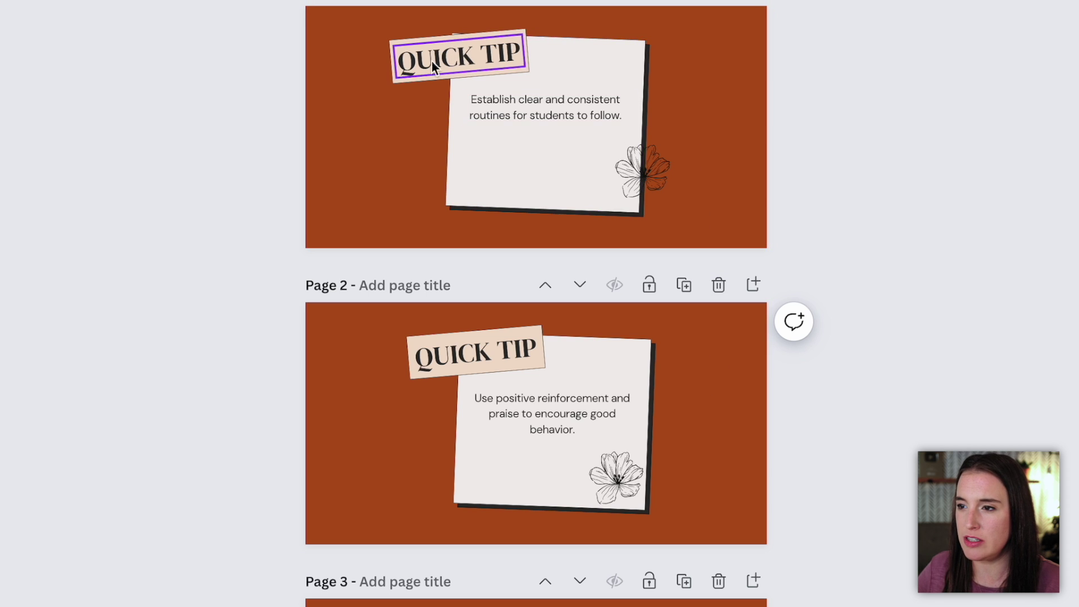
left_click(469, 166)
left_click_drag(446, 207, 396, 227)
Step: Enlarge page 1's tip text, fit its box to the card and centre it
left_click(467, 102)
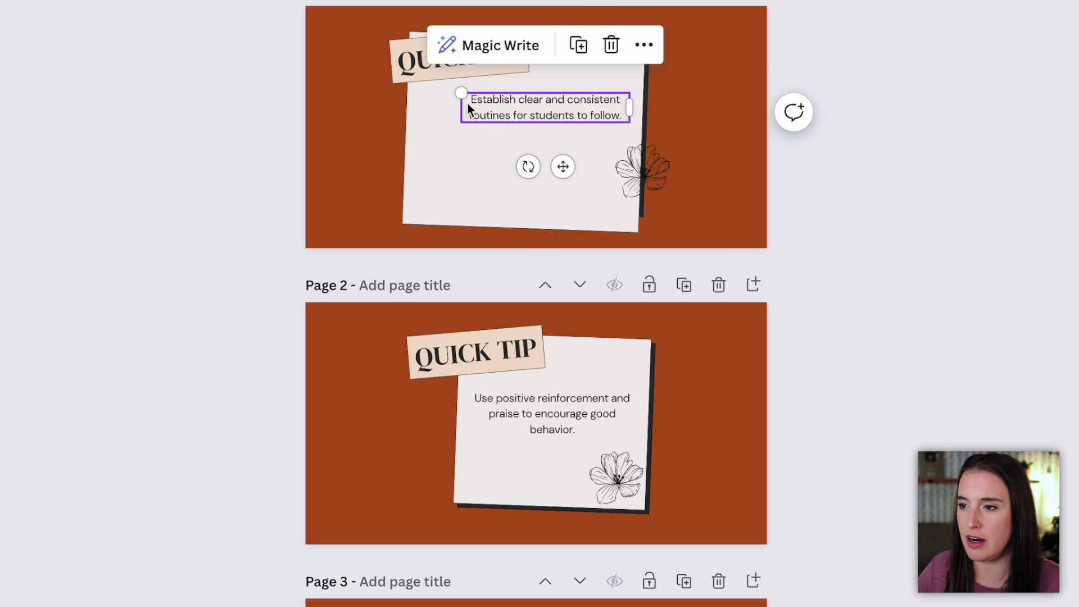
left_click_drag(463, 93, 468, 133)
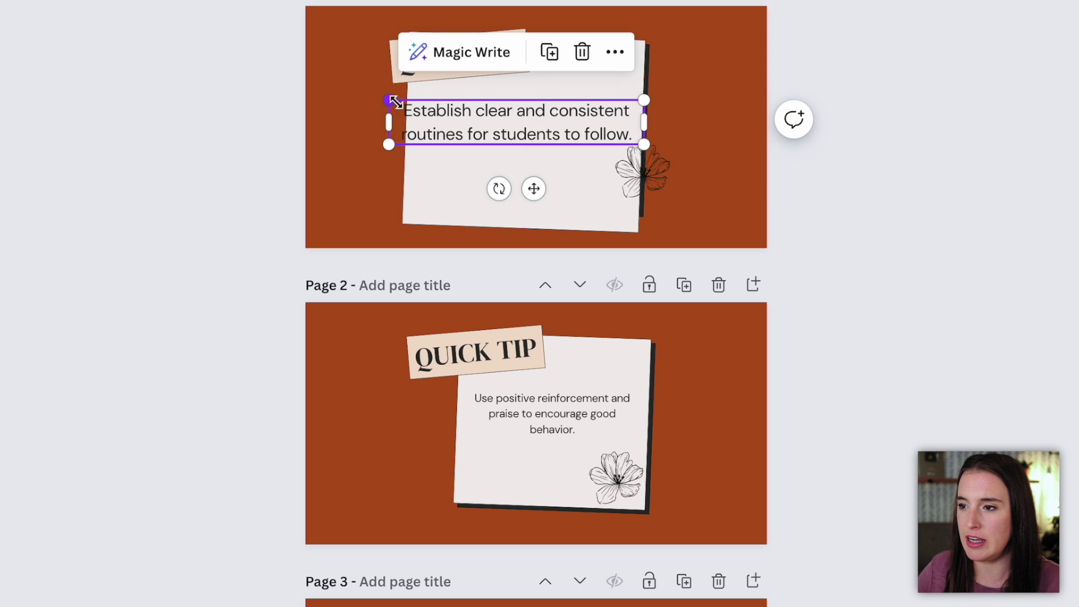
left_click_drag(390, 101, 417, 103)
left_click_drag(467, 125, 460, 125)
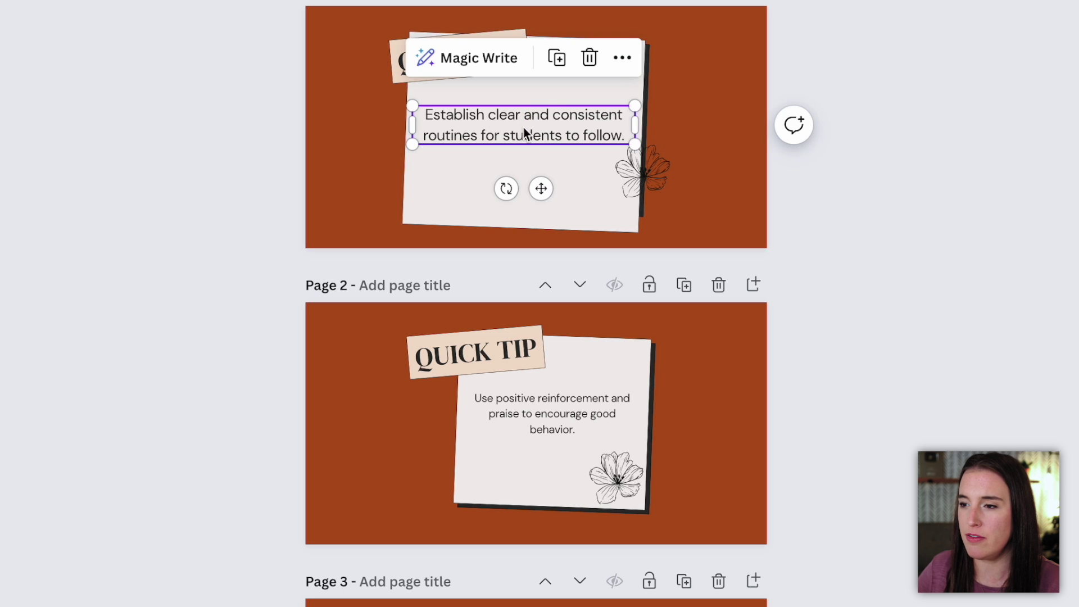
left_click(896, 72)
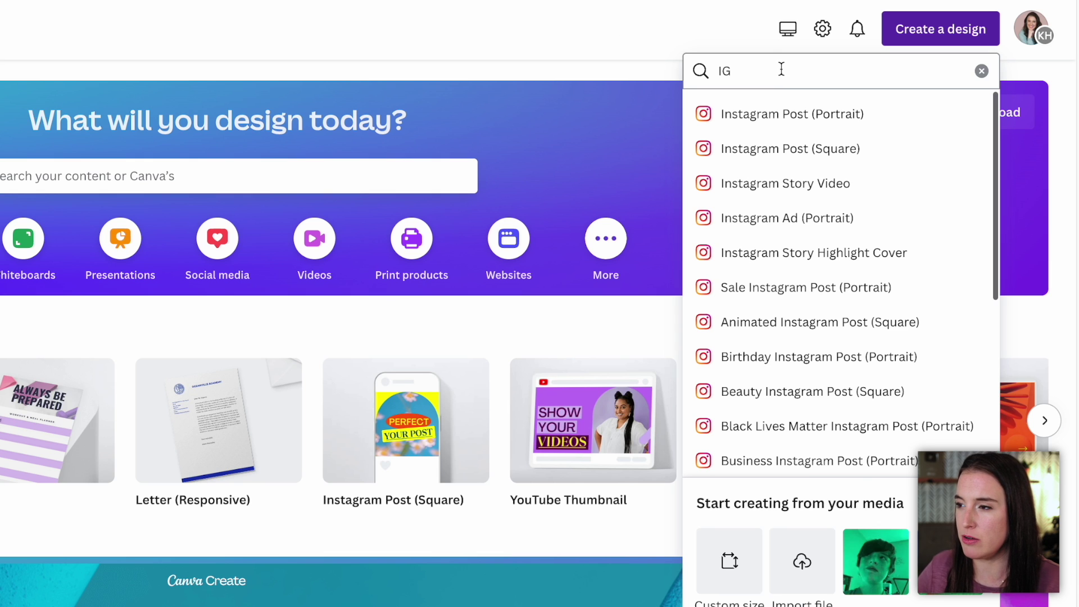
Step: Start a new Instagram Reel design by searching the design sizes for 'ree'
left_click(911, 33)
left_click(917, 31)
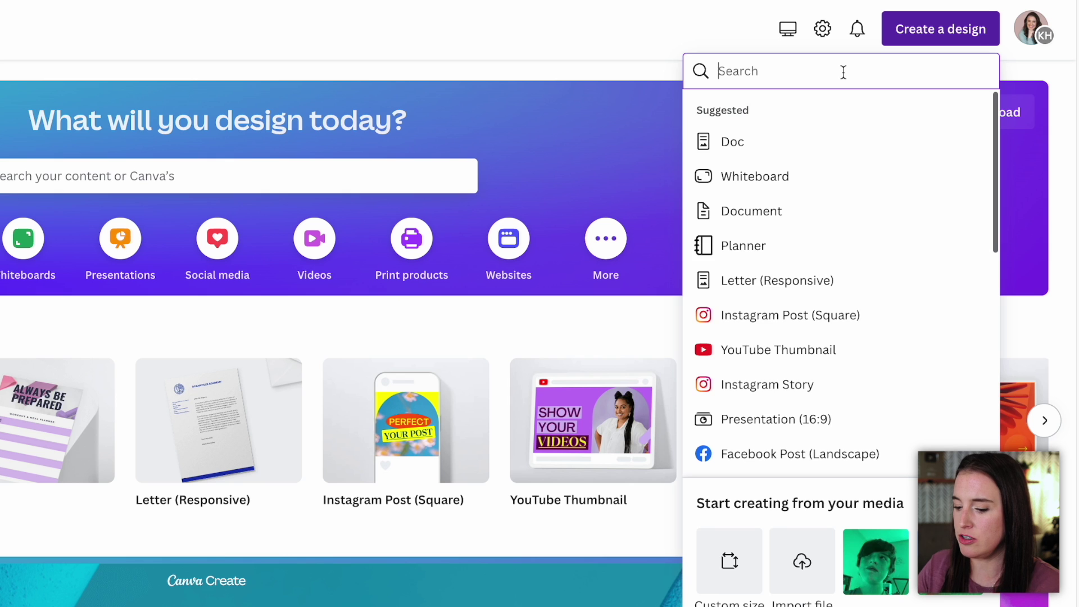
type("reels")
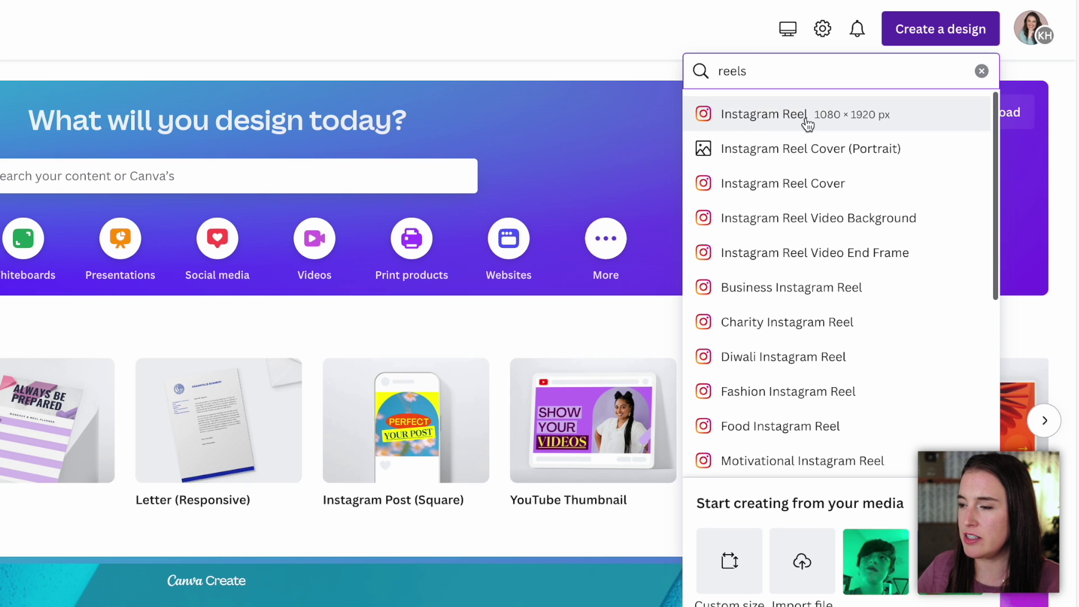
left_click(838, 123)
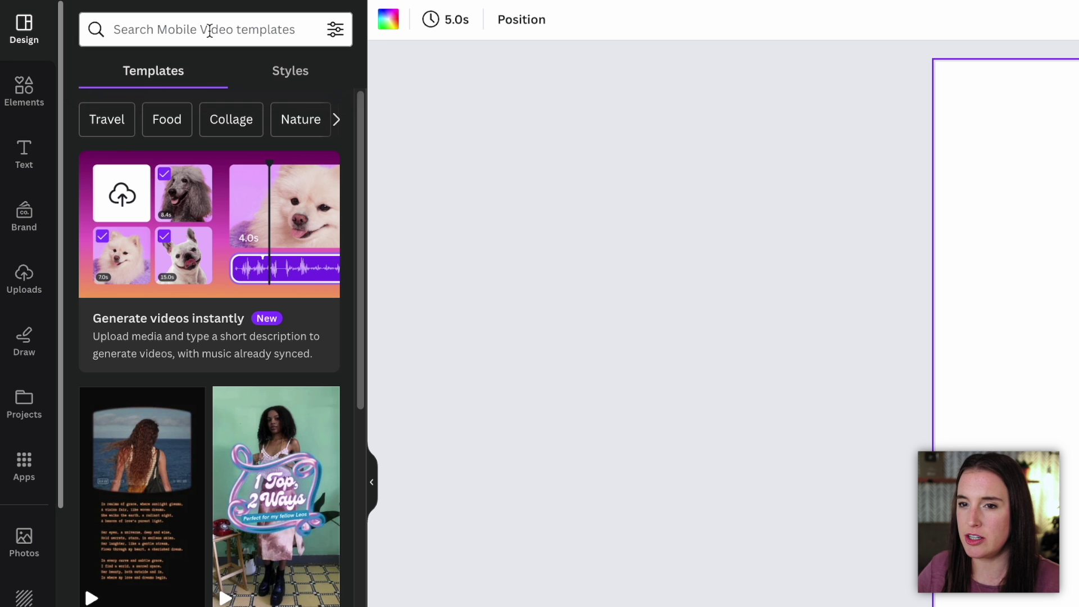
Step: Search templates for 'teacher tips' and open the Elegant Social Media Marketing reel template
left_click(209, 31)
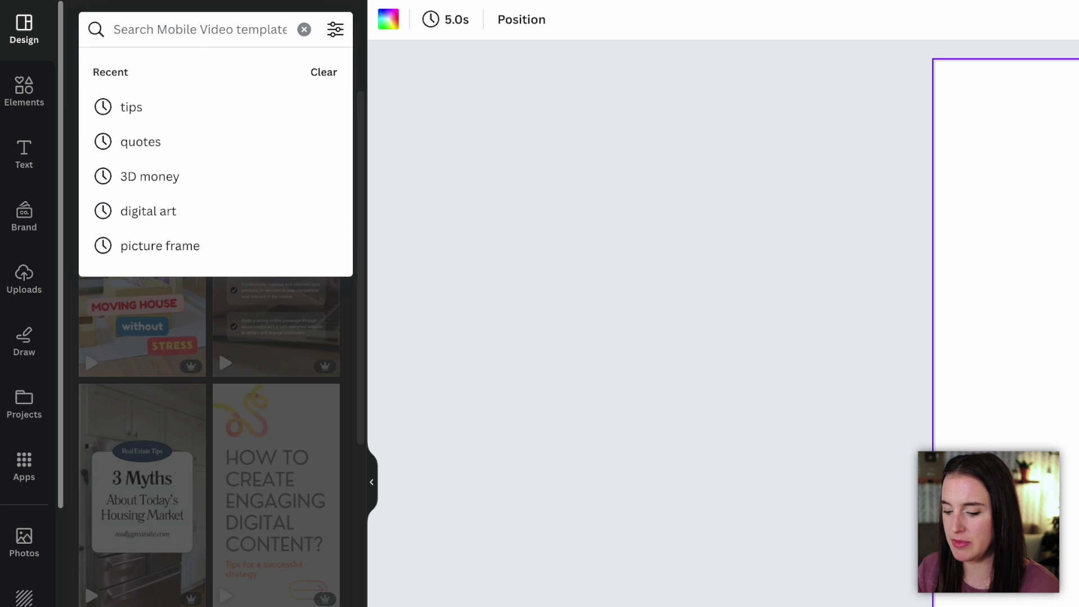
type("teacher tips")
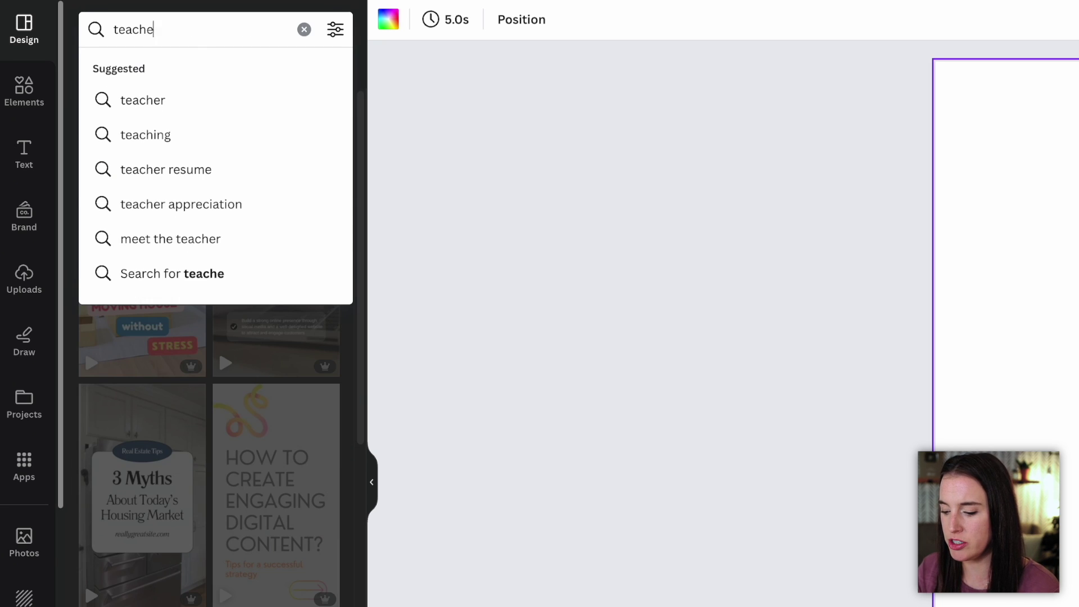
key("Return")
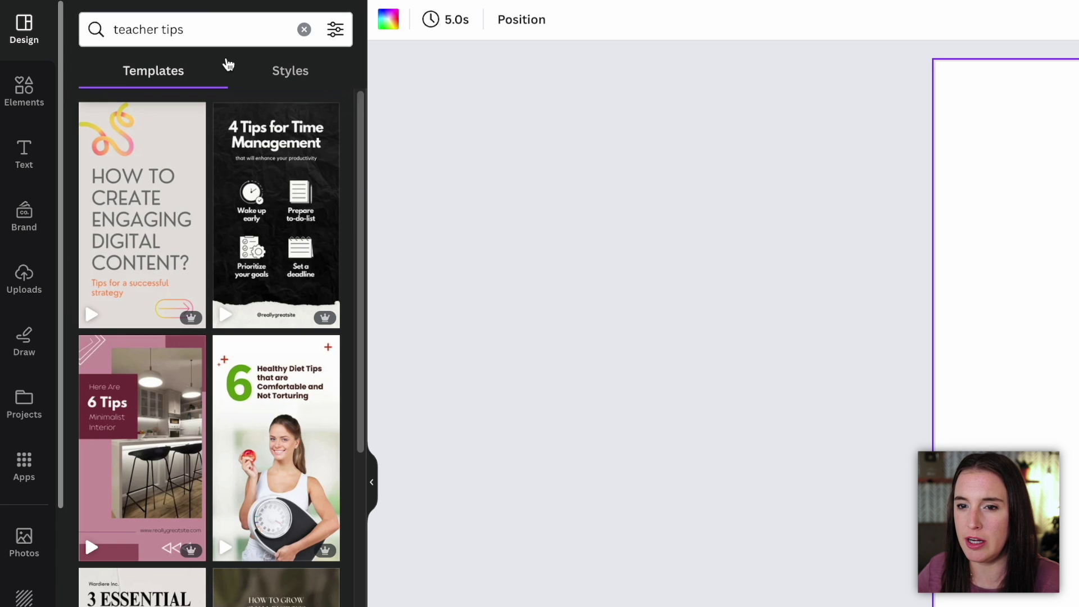
mouse_move(153, 231)
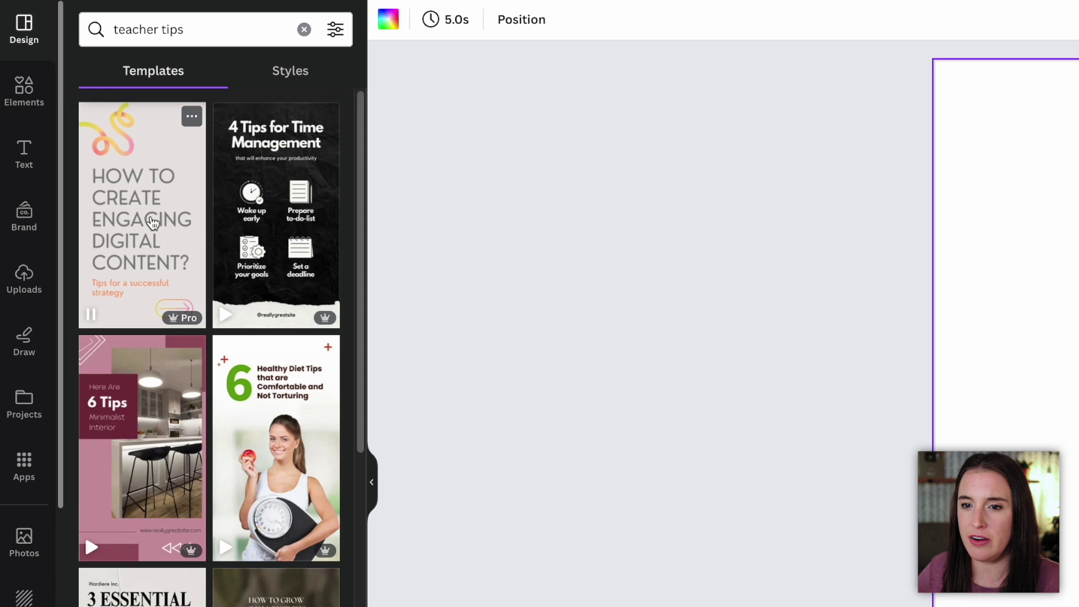
mouse_move(149, 405)
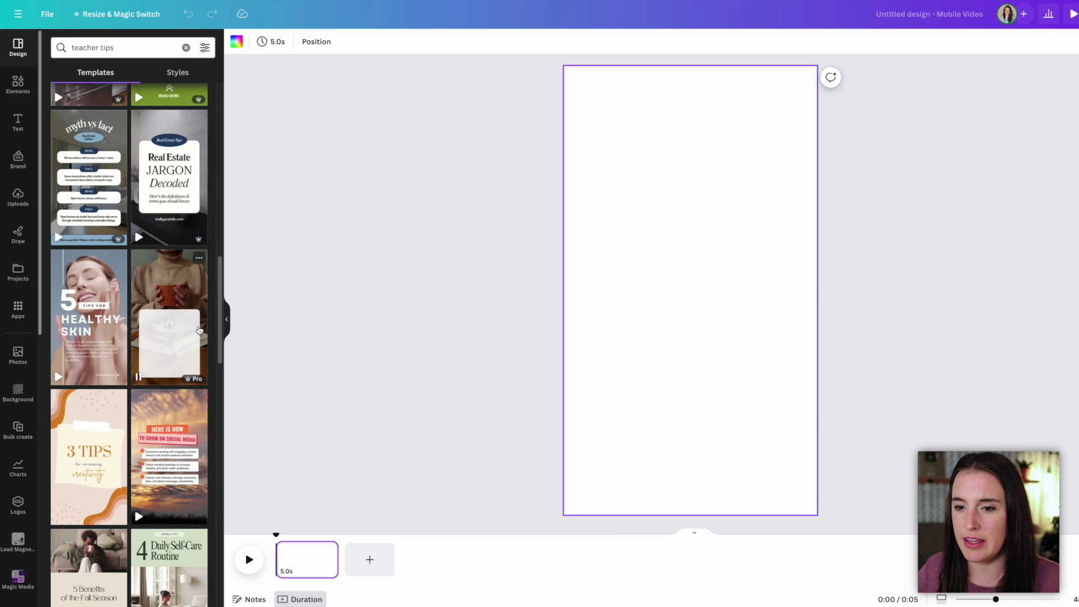
left_click(197, 326)
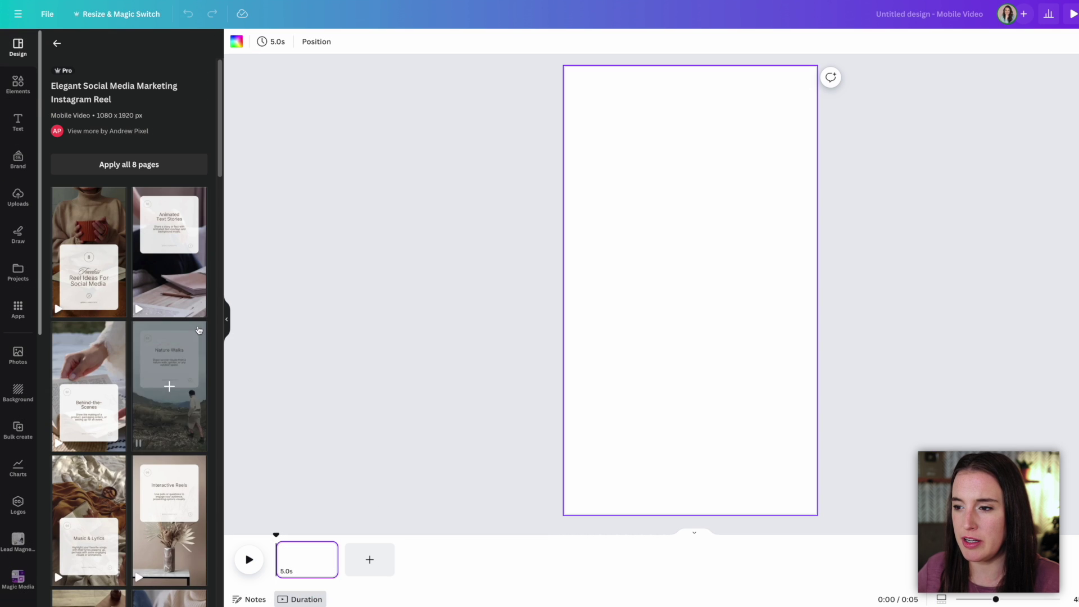
Step: Apply the 'Reel Ideas For Social Media' page and delete its numbered 8 badge
left_click(110, 237)
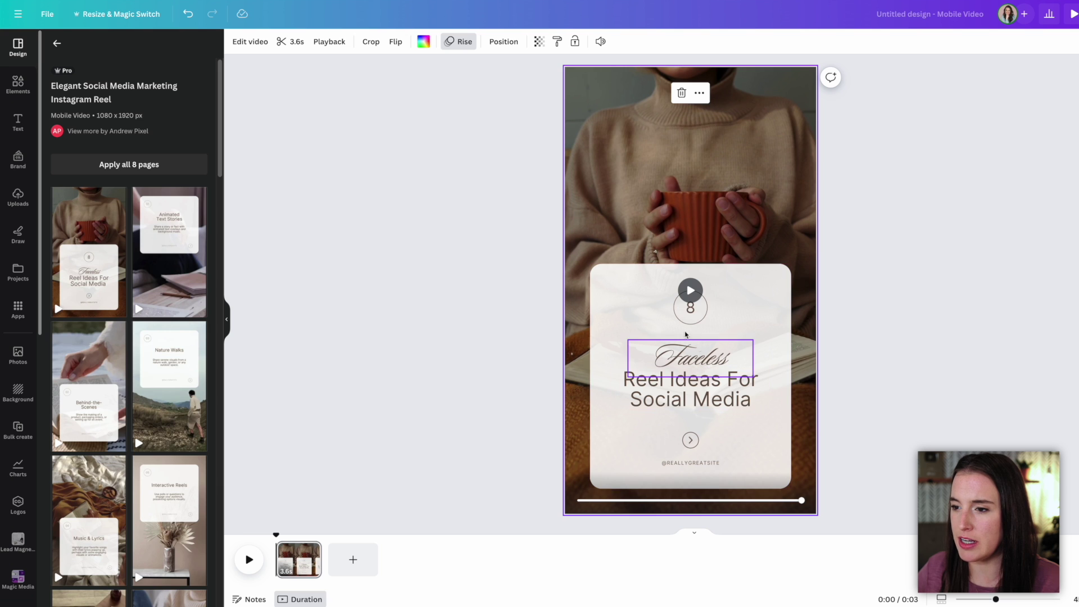
left_click(638, 321)
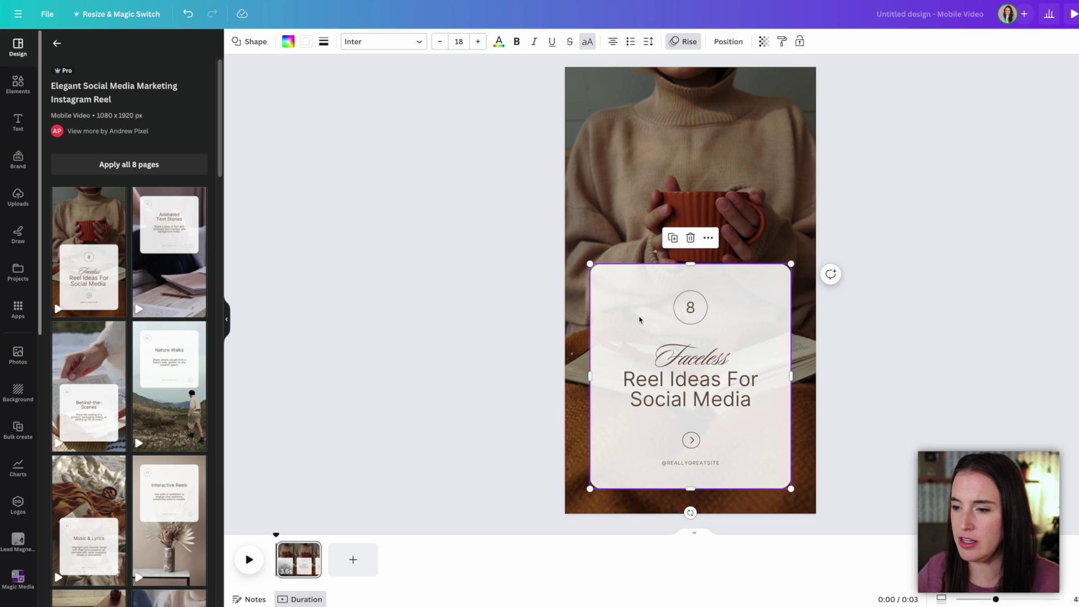
left_click(701, 307)
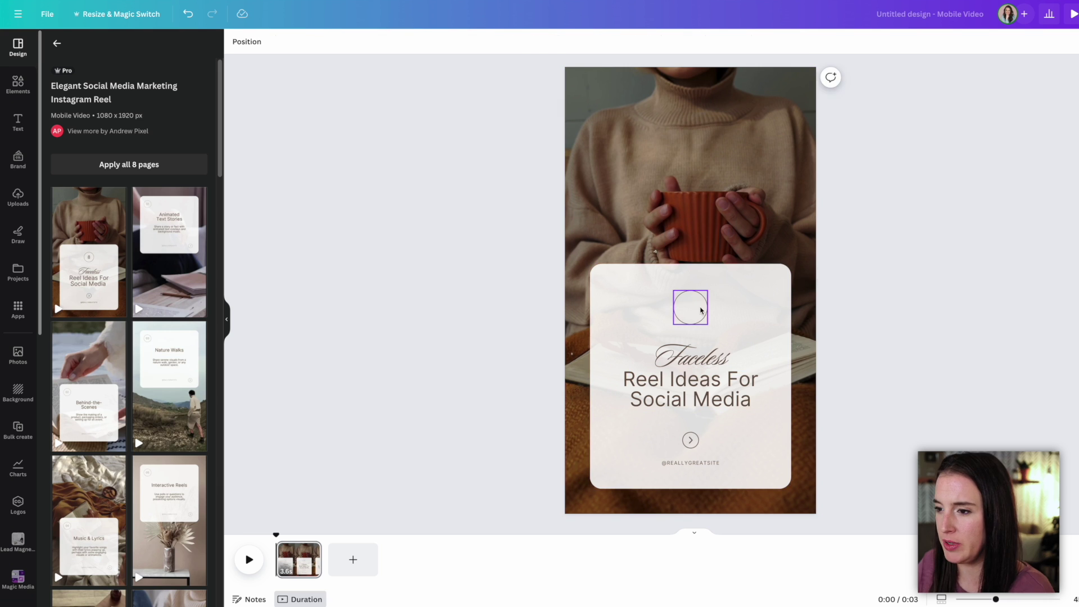
left_click(701, 307)
key("Delete")
left_click(691, 462)
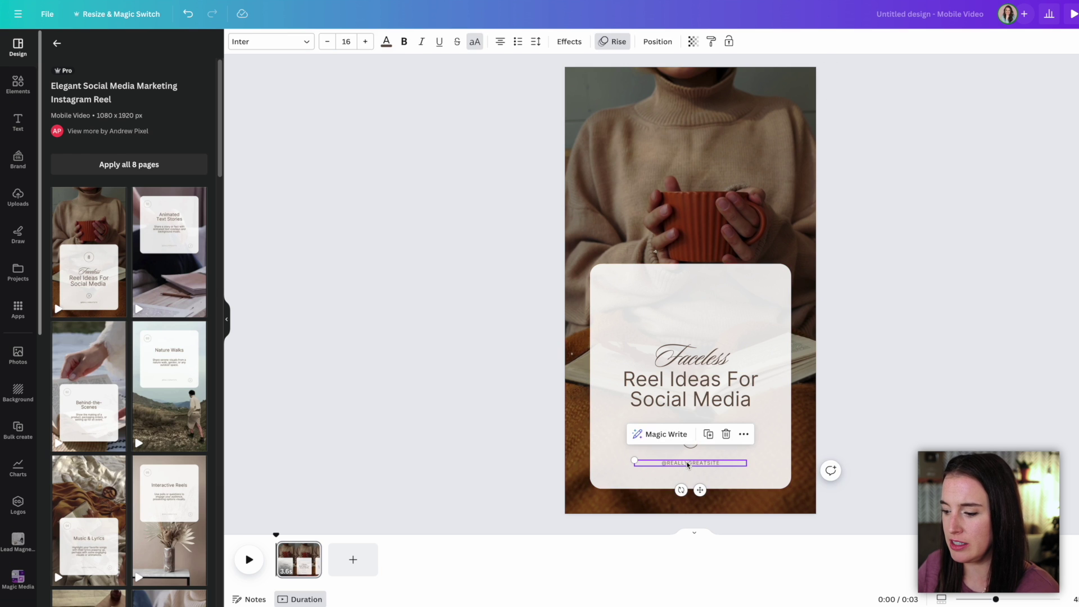
key("Delete")
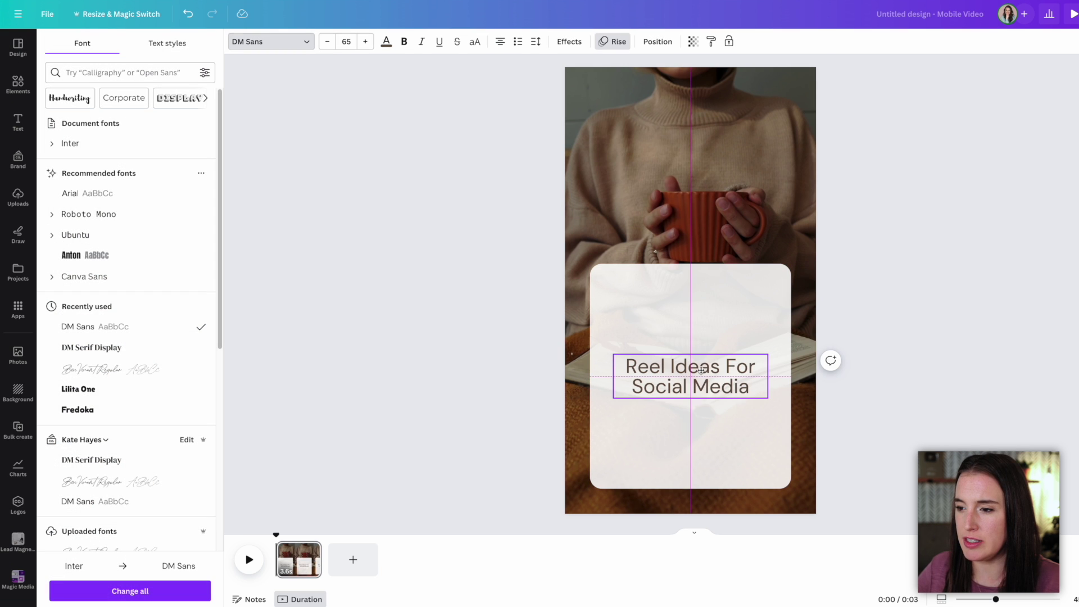
left_click_drag(701, 369, 701, 369)
key("Escape")
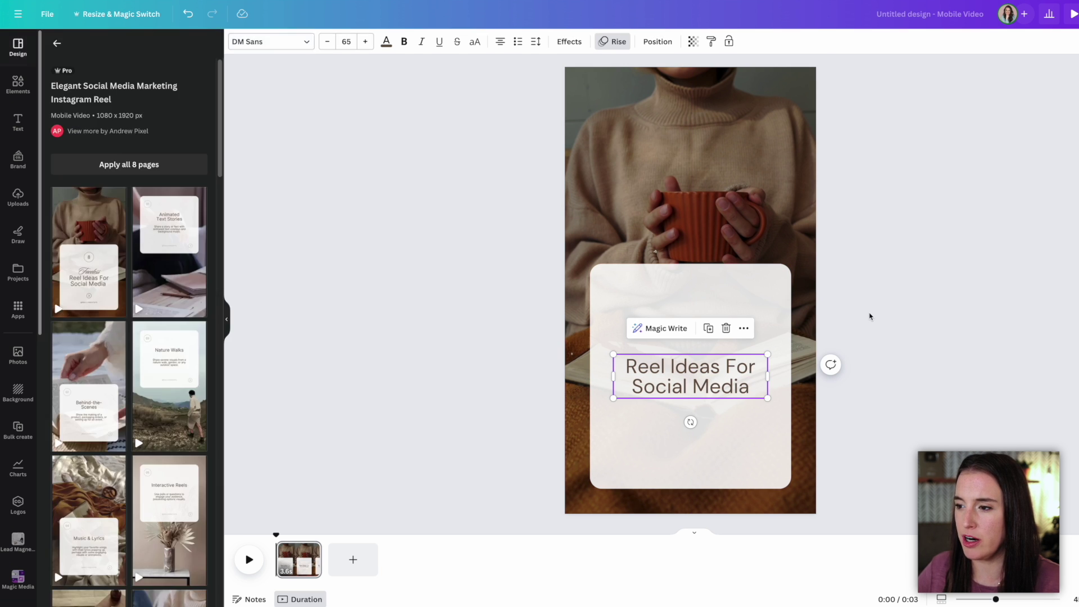
left_click(873, 316)
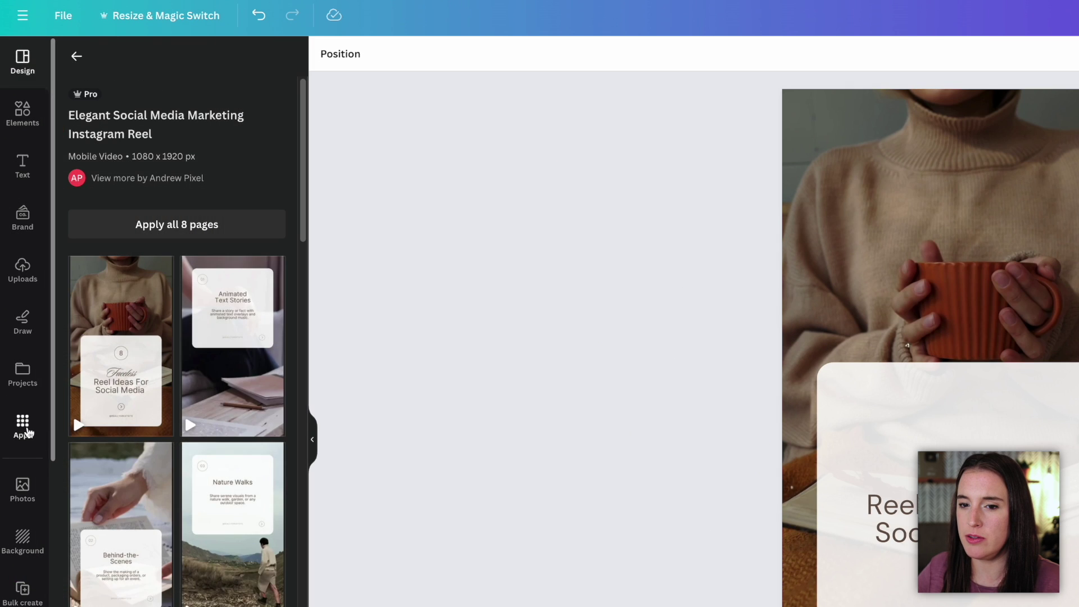
left_click(18, 308)
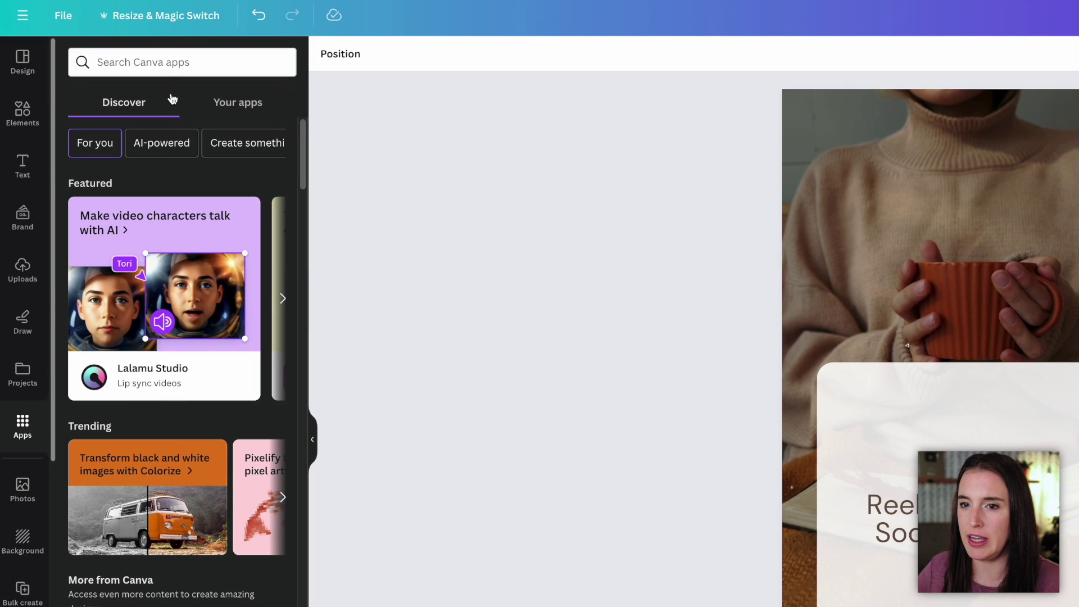
Step: Load Quotes - Sheet1.csv into the Bulk create app
left_click(171, 64)
left_click(93, 115)
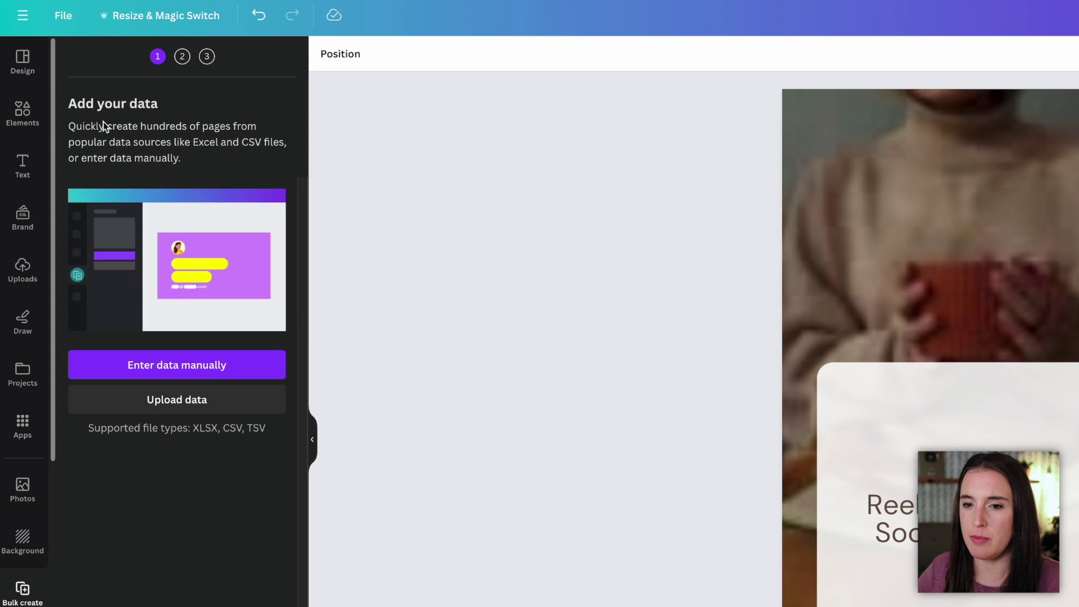
left_click(191, 405)
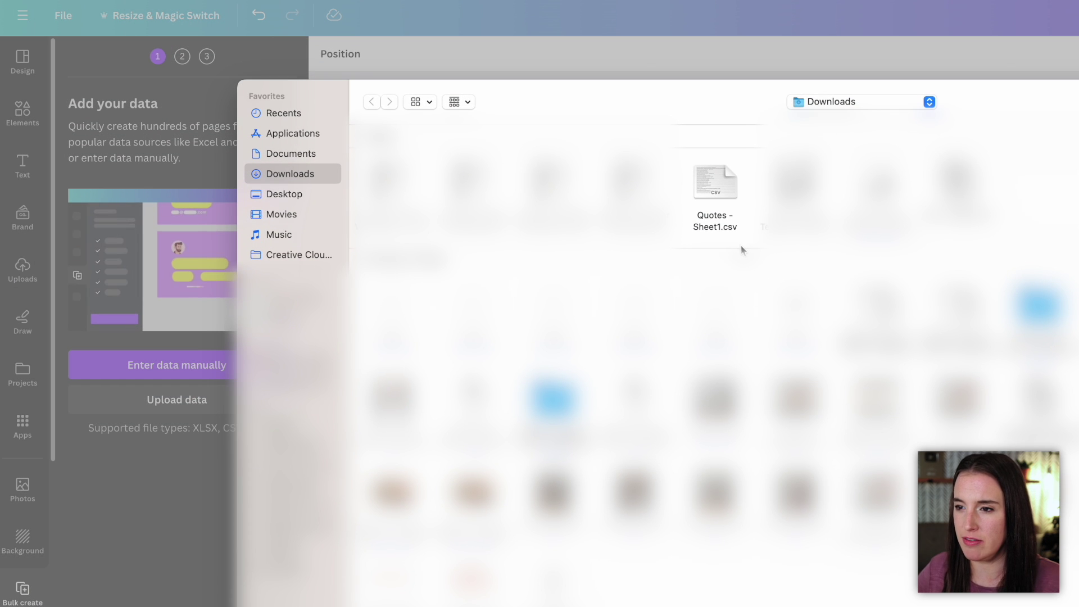
left_click(721, 181)
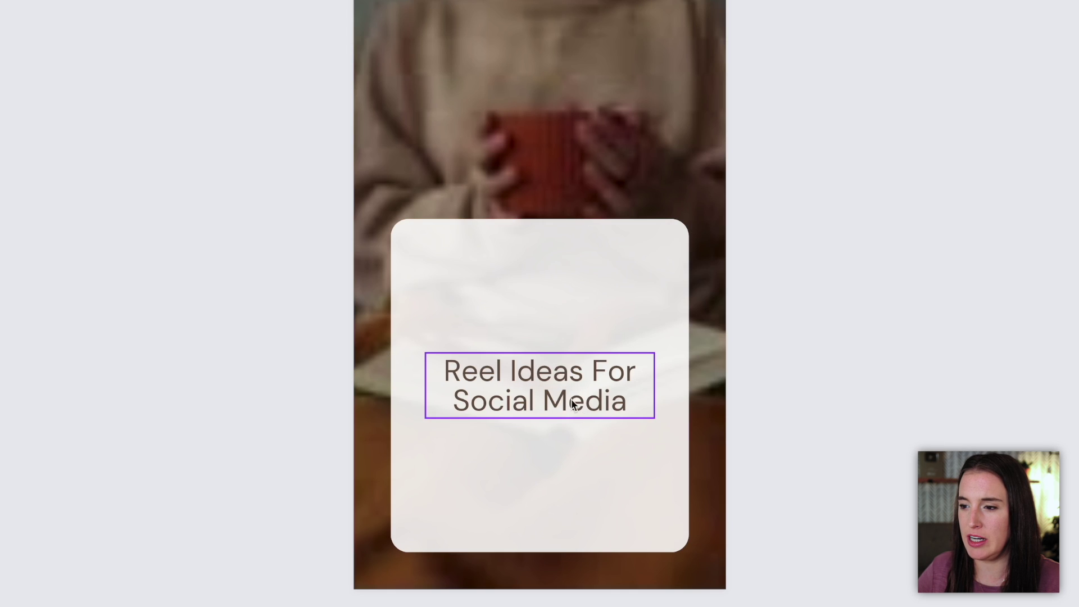
Step: Connect the title box to the quote field, raise it, and generate 29 designs
left_click(565, 401)
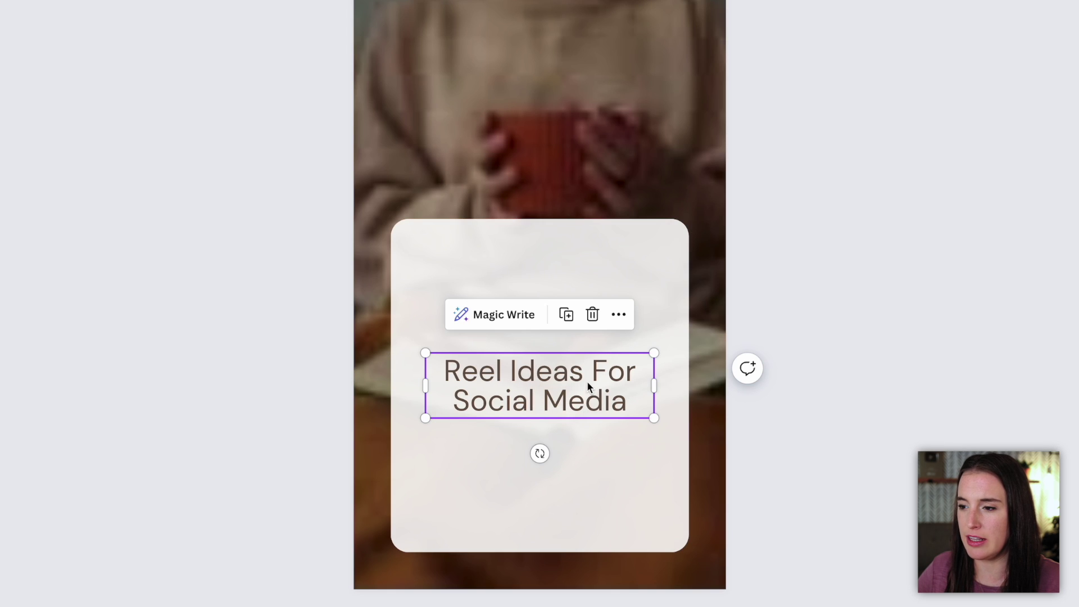
left_click(623, 319)
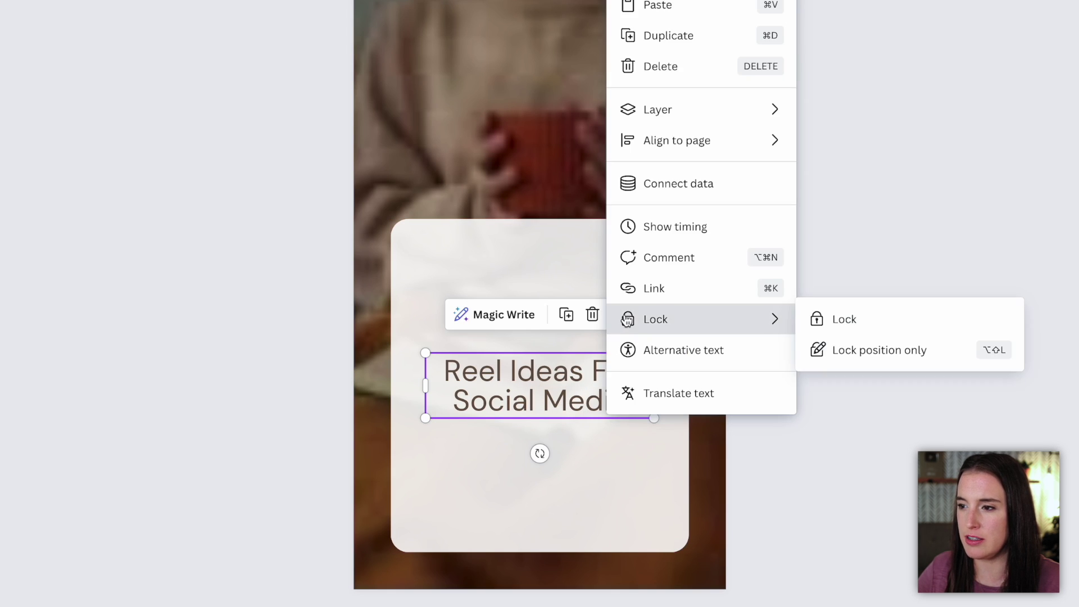
left_click(672, 182)
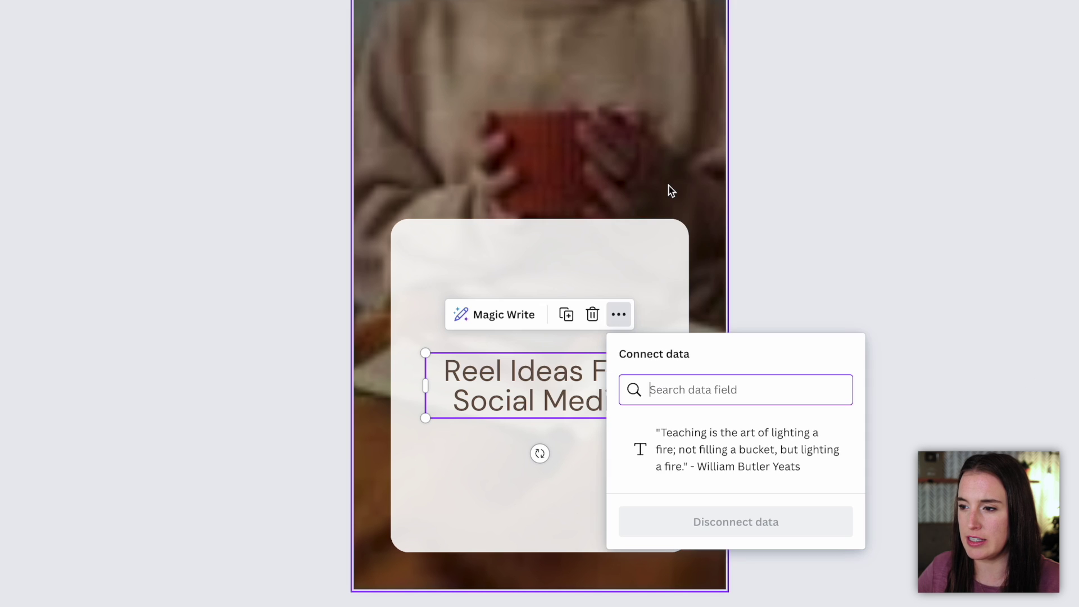
left_click(774, 460)
left_click_drag(630, 450, 635, 363)
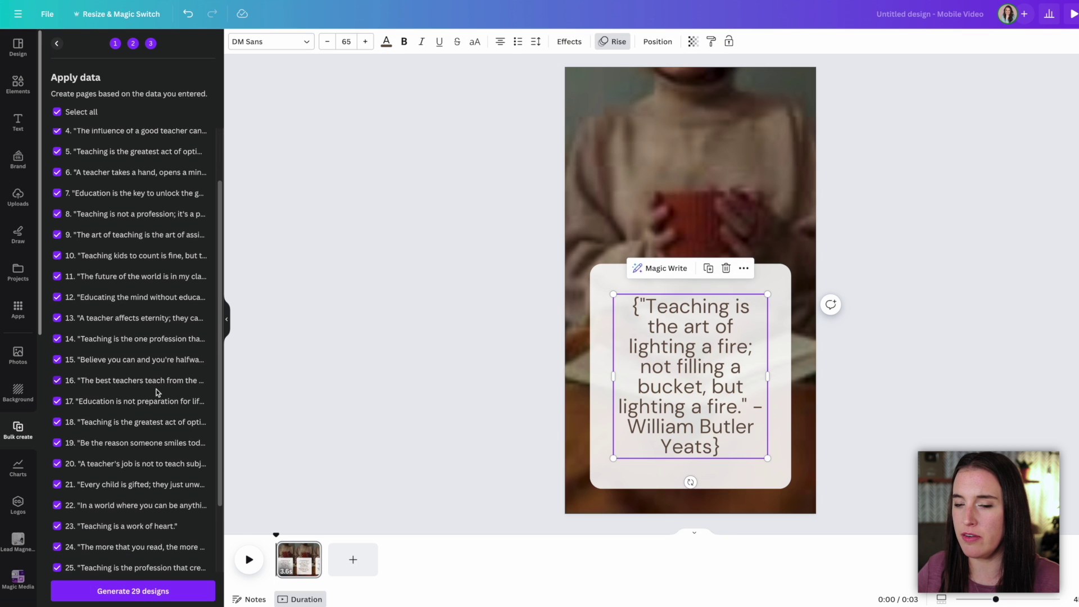
left_click(178, 589)
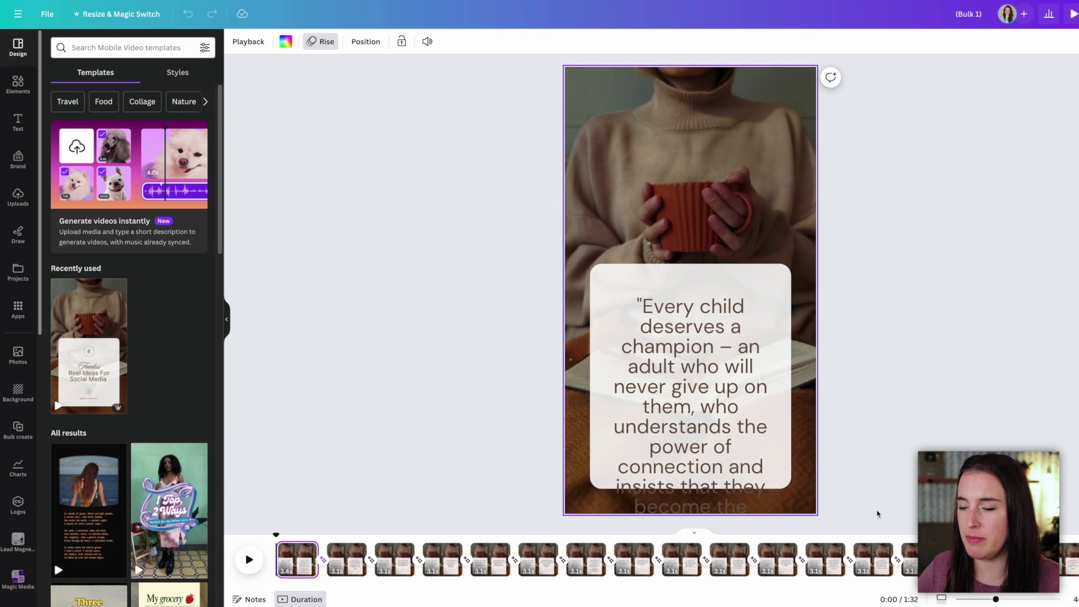
Step: On page 2, move the Yeats quote's attribution onto its own line after 'fire.'
scroll(877, 511, "down", 1)
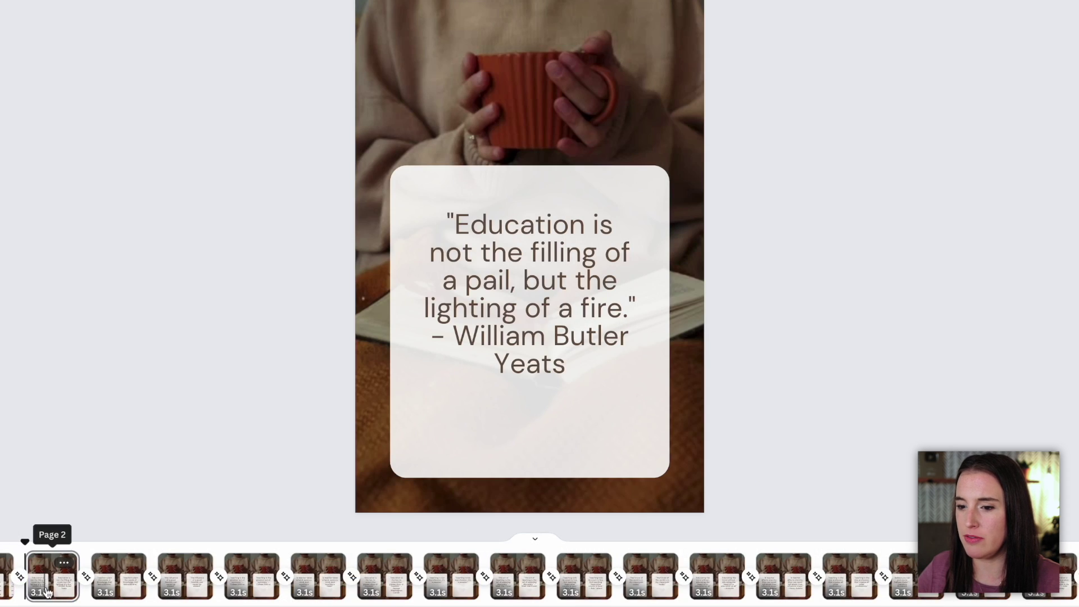
left_click(57, 585)
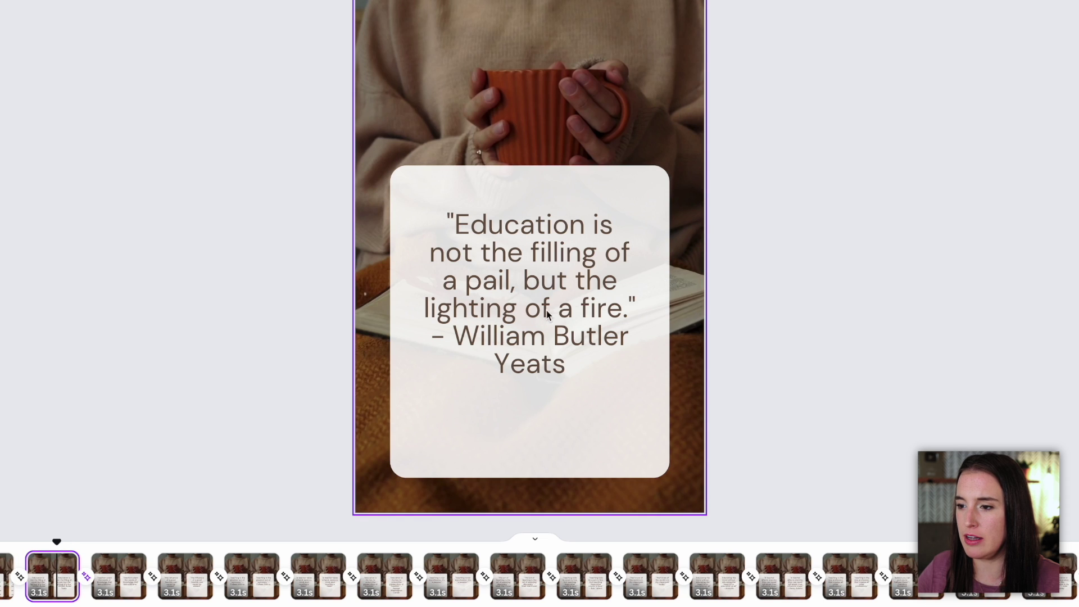
left_click(553, 336)
left_click(633, 309)
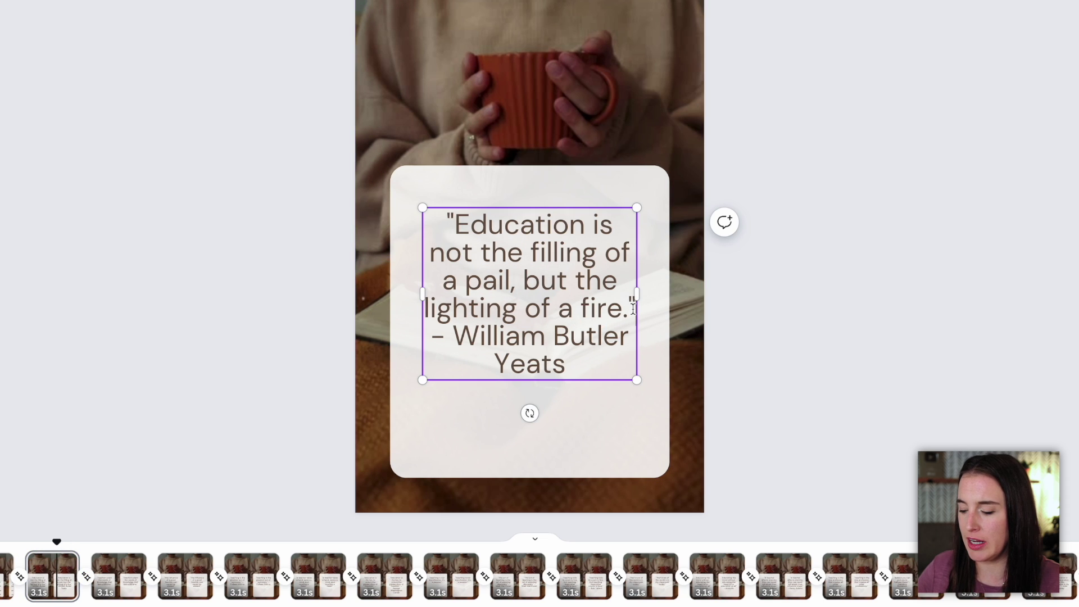
key("Return")
key("Return")
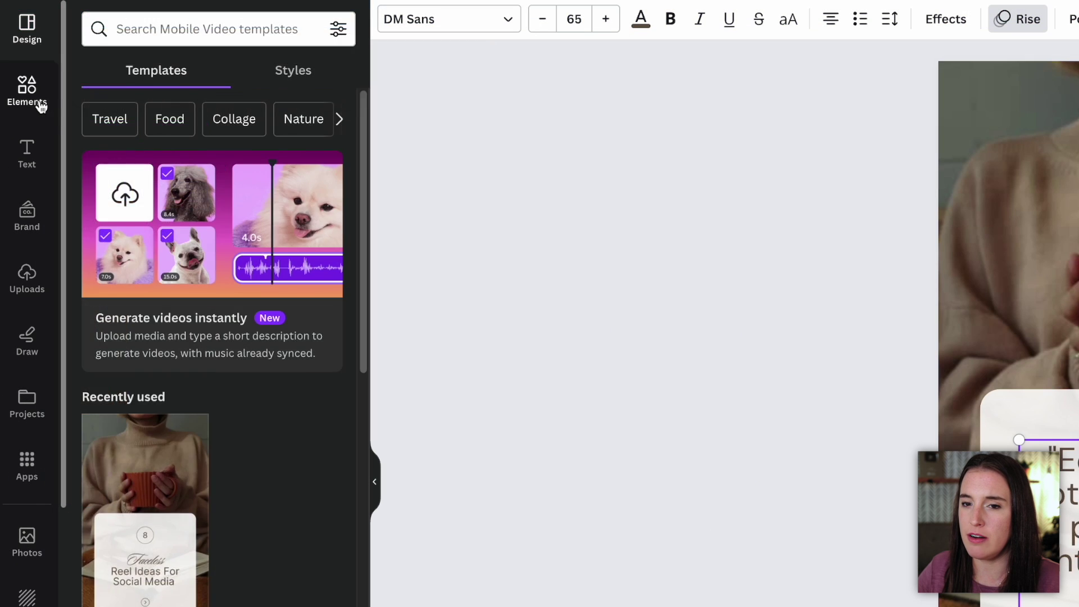
Step: Make a 20-second fire sparks video from the Elements 'fire' search page 2's background
left_click(26, 93)
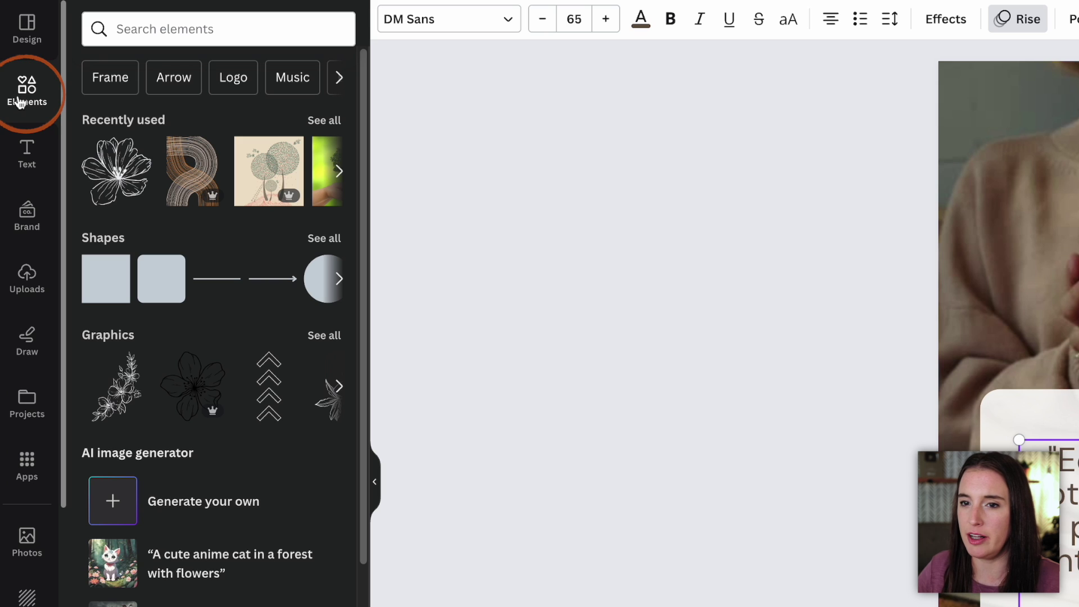
left_click(141, 30)
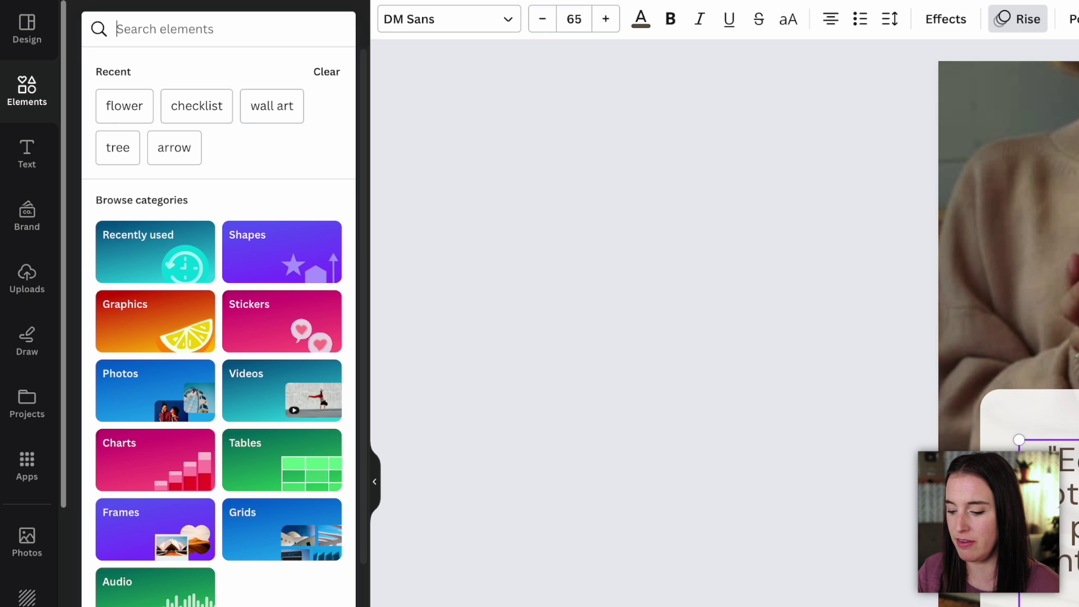
type("fire")
key("Return")
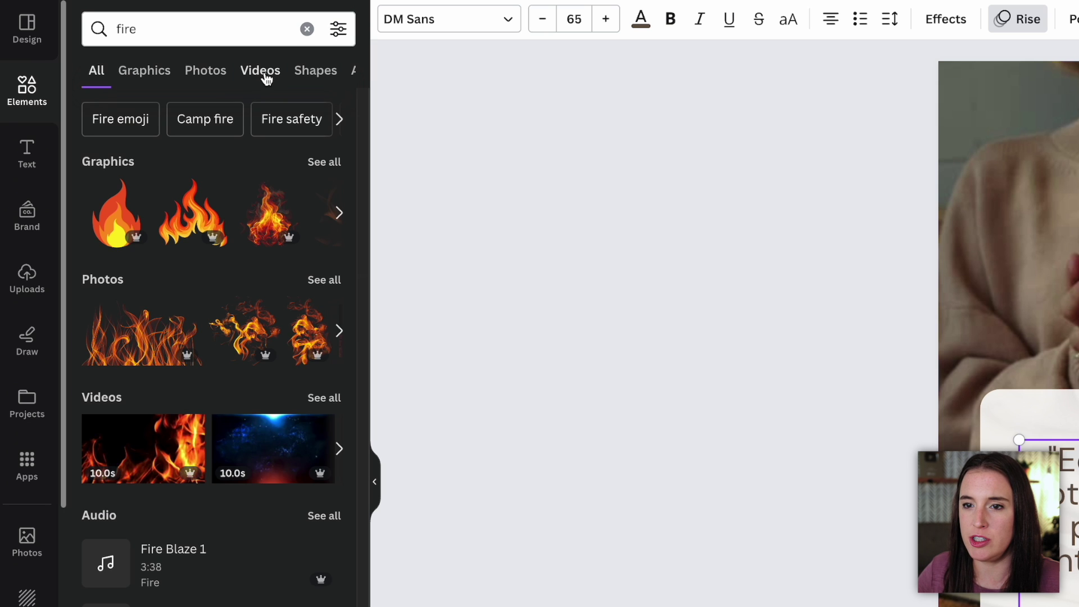
left_click(262, 71)
scroll(286, 329, "down", 3)
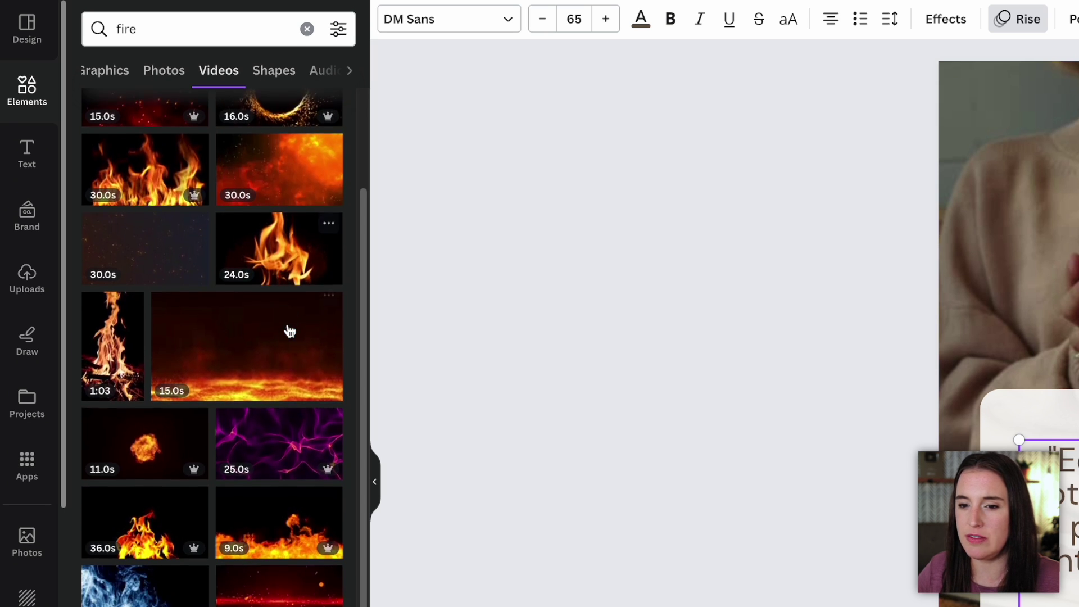
scroll(289, 331, "down", 6)
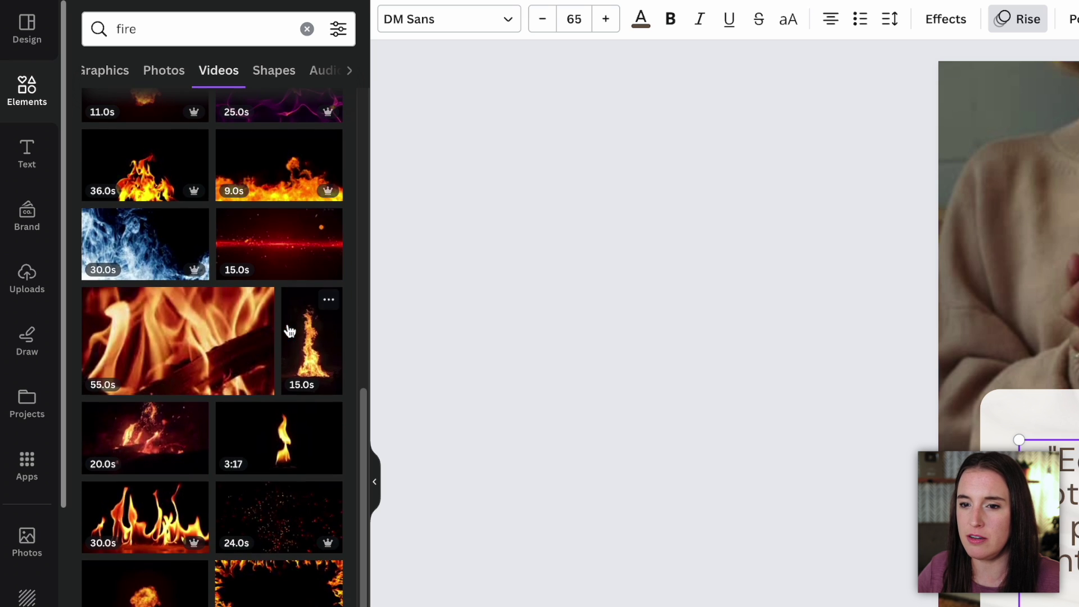
scroll(289, 330, "down", 3)
left_click_drag(89, 425, 586, 212)
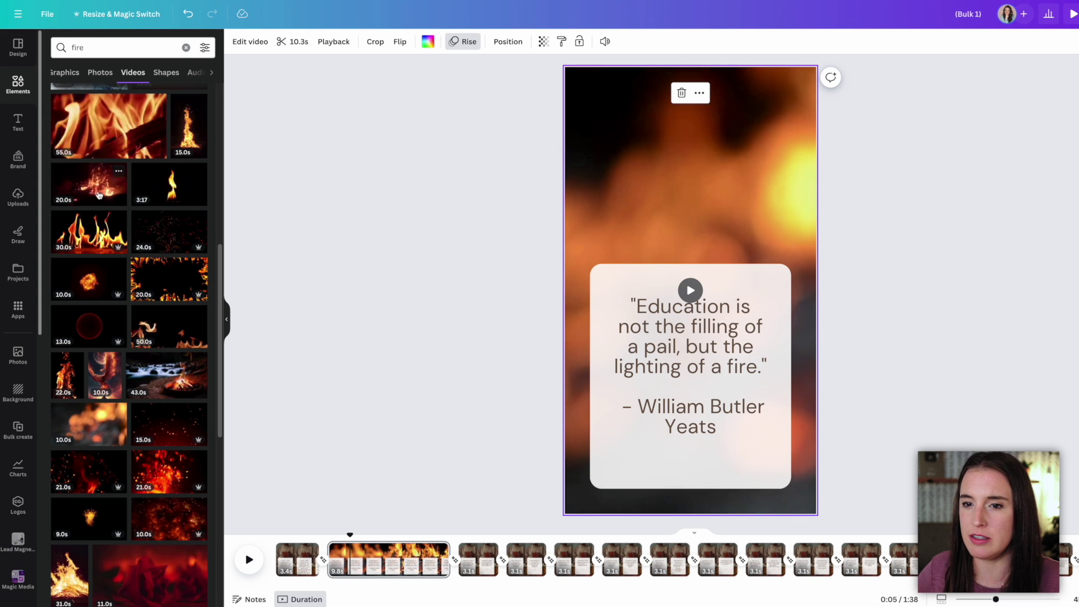
left_click(98, 195)
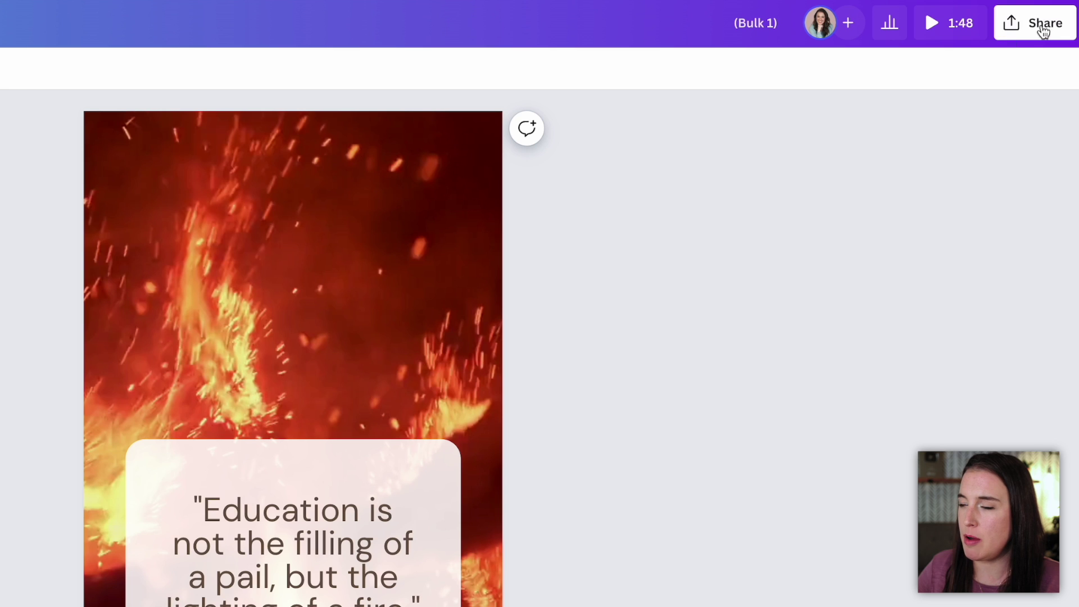
Step: Open the Share > Download settings and list the file types, with MP4 Video chosen
left_click(1043, 29)
left_click(809, 464)
left_click(788, 132)
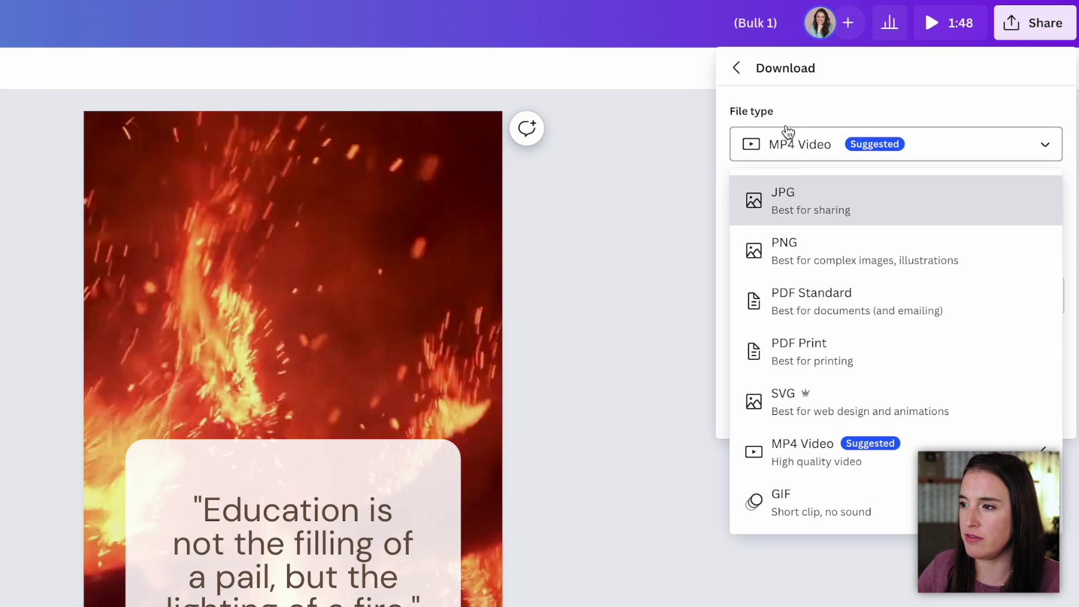